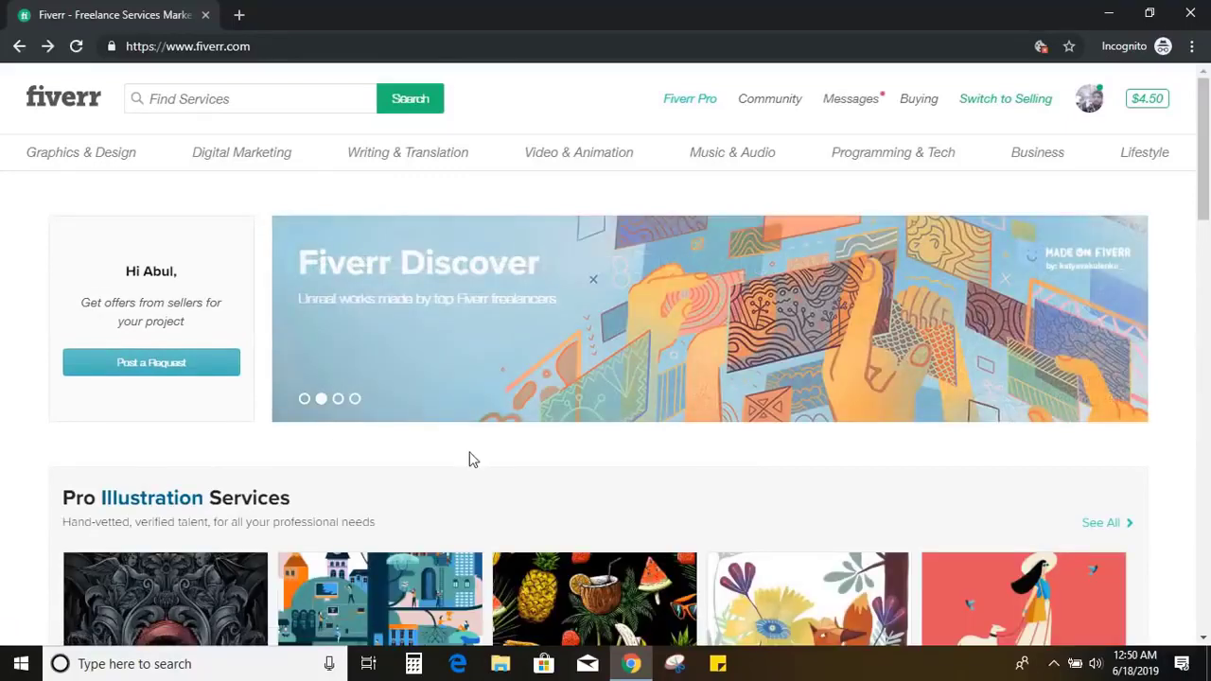
Step: Search 'logo', choose the 'logo design' suggestion, and scroll down to the results' pagination bar
left_click(254, 102)
type("logo")
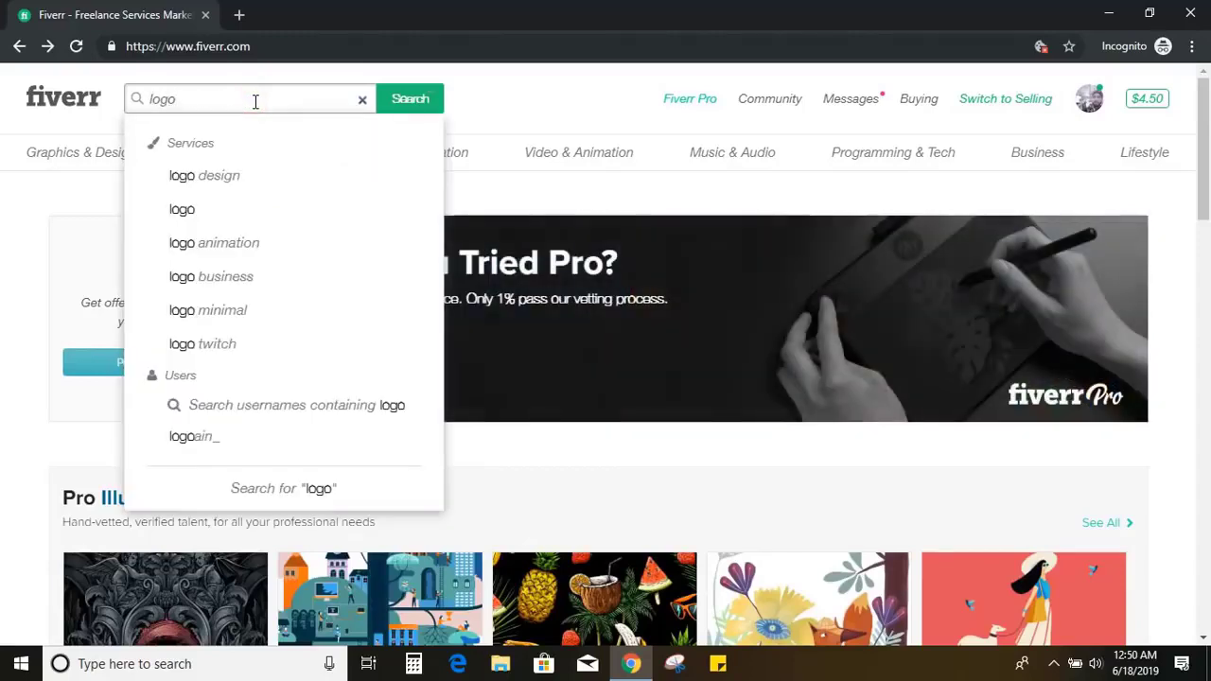
left_click(227, 176)
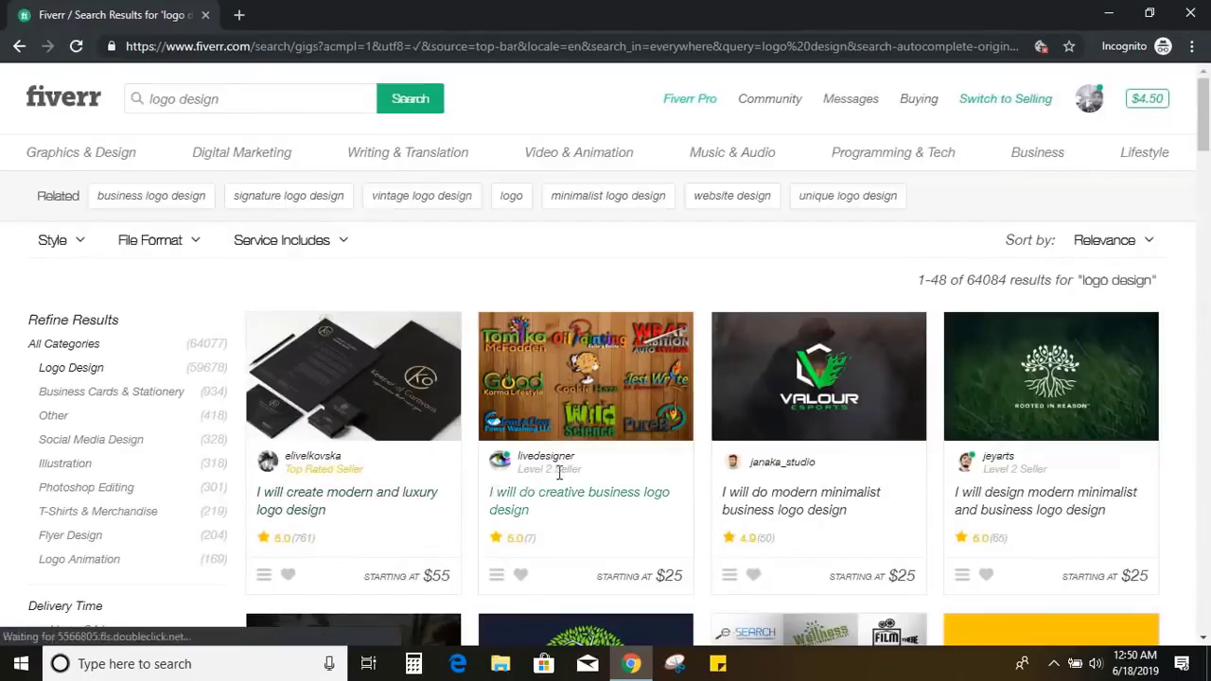
scroll(589, 464, "down", 2)
scroll(590, 465, "down", 6)
scroll(590, 464, "down", 6)
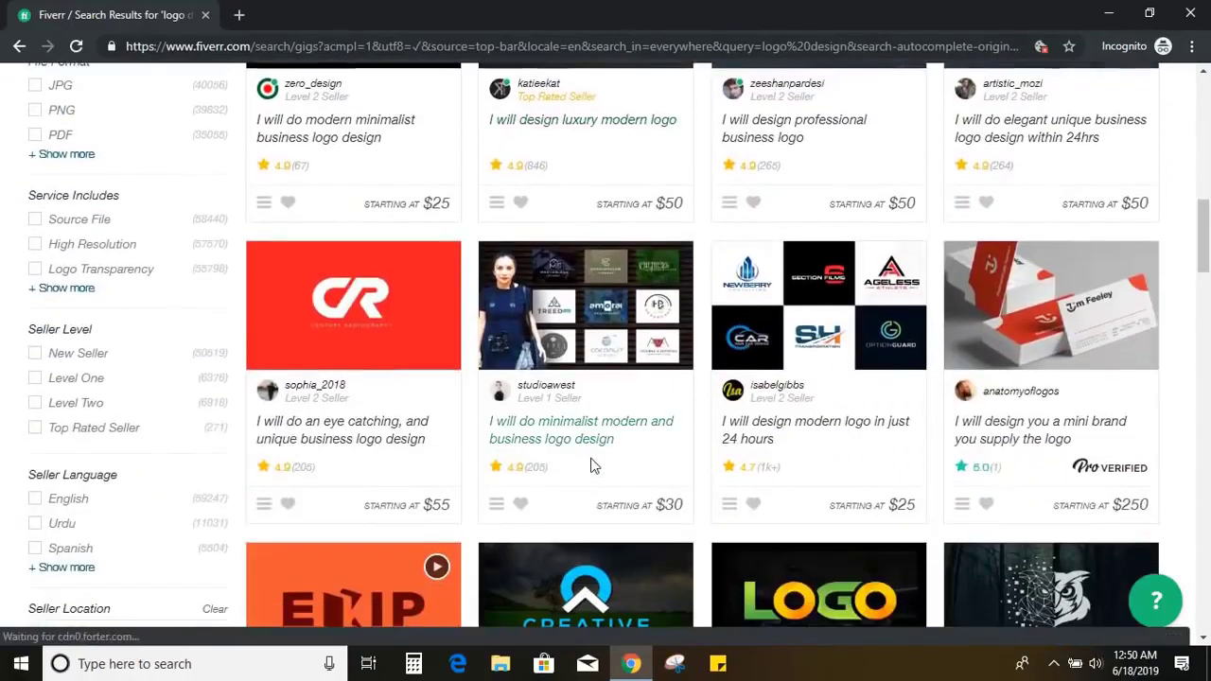
scroll(501, 467, "down", 6)
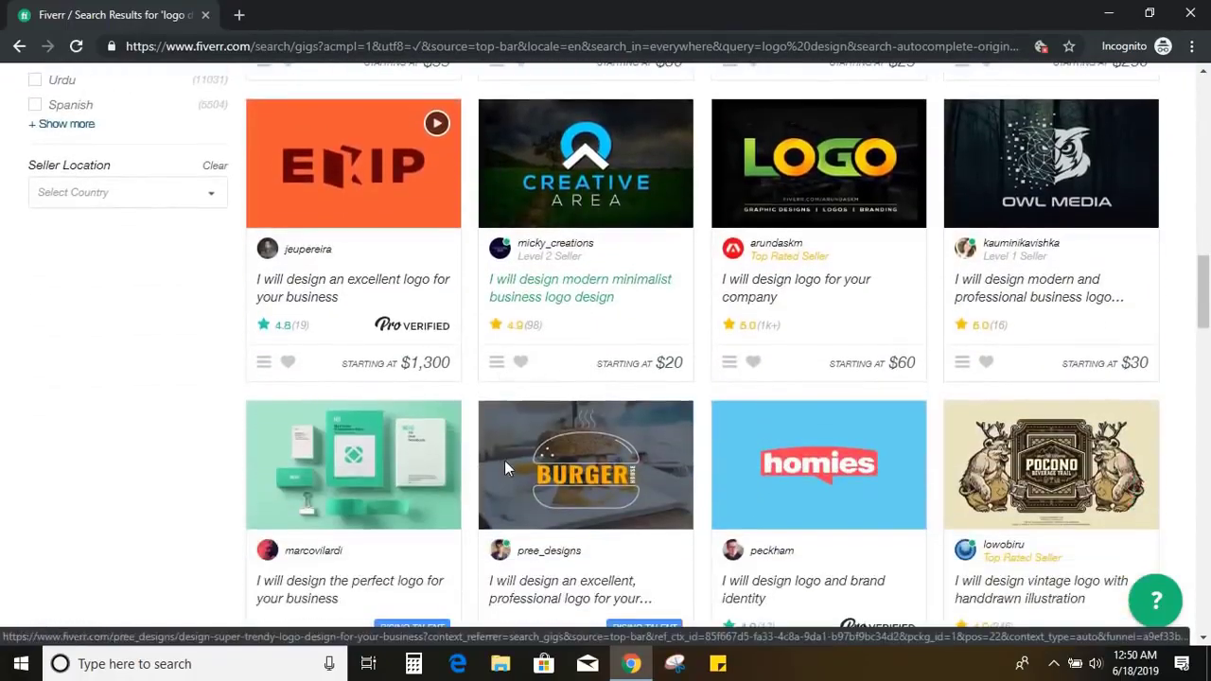
scroll(504, 467, "down", 10)
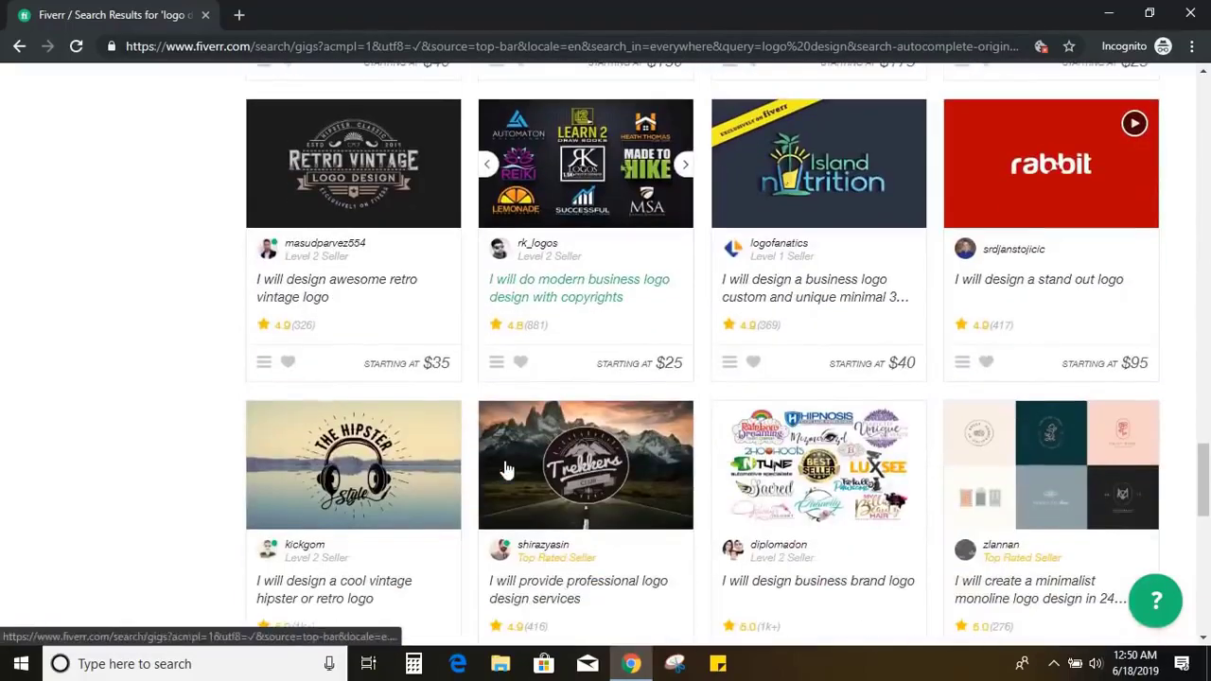
scroll(506, 470, "down", 6)
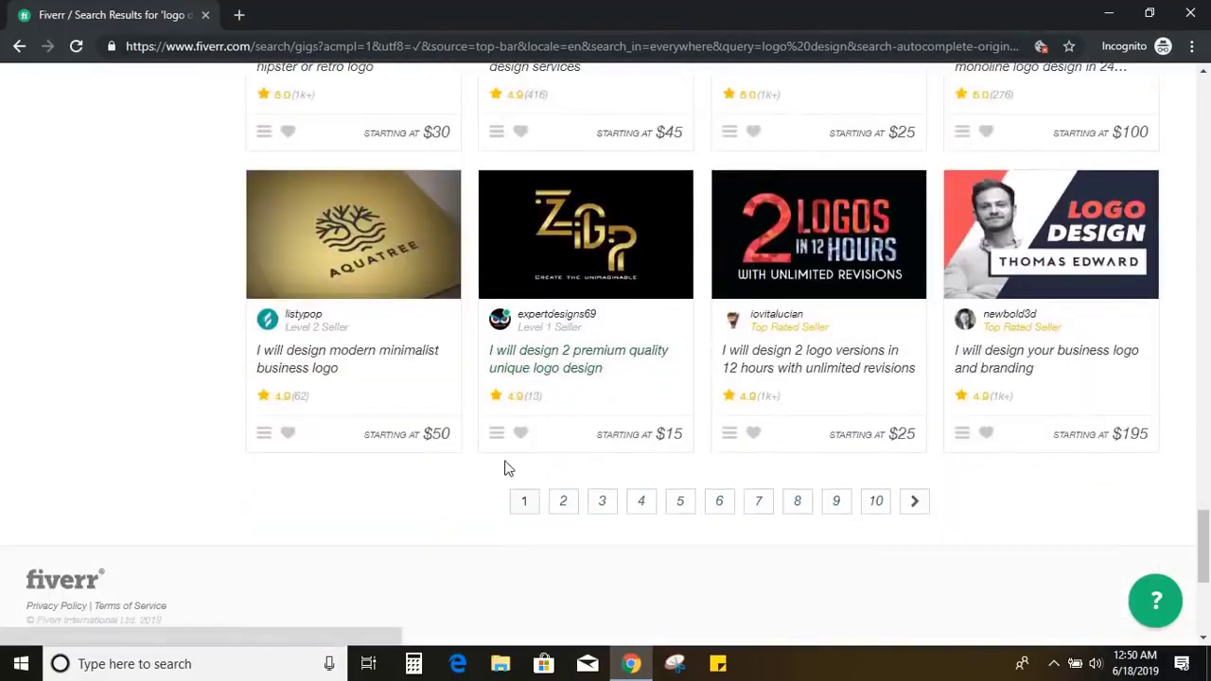
scroll(504, 467, "down", 1)
Step: Go to page 2 of the logo design results and scroll through its gigs
left_click(569, 442)
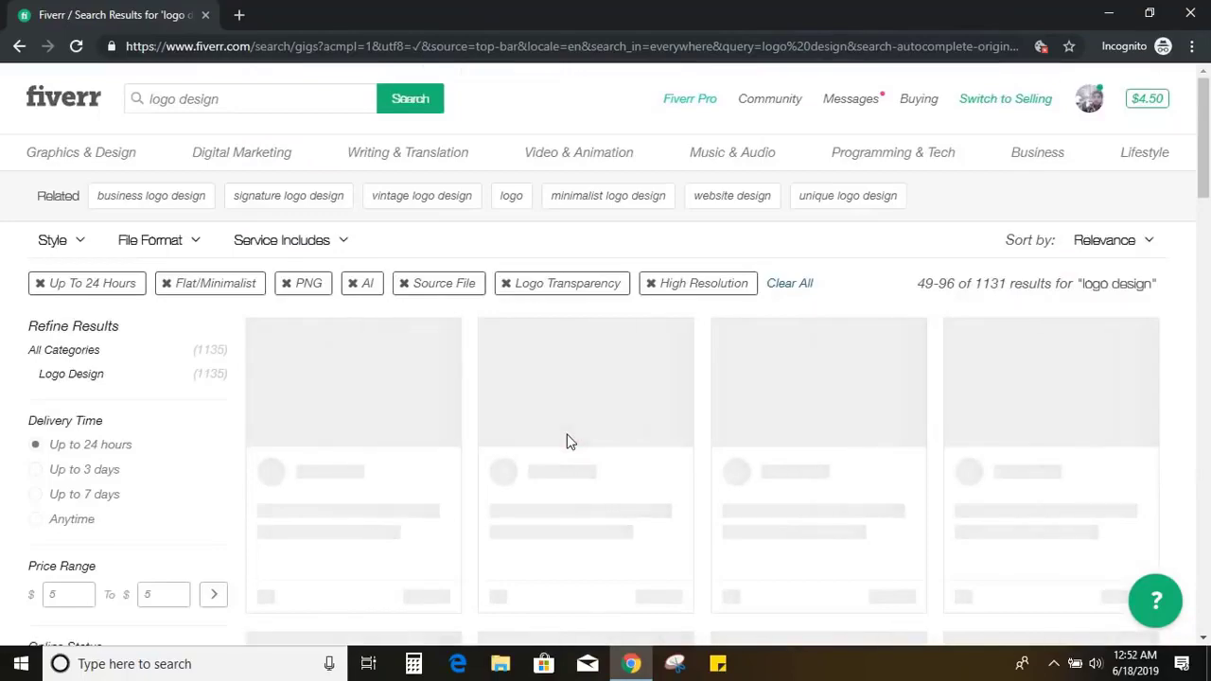
scroll(568, 442, "down", 4)
scroll(568, 473, "down", 5)
scroll(567, 473, "down", 4)
scroll(568, 473, "down", 8)
scroll(567, 474, "down", 10)
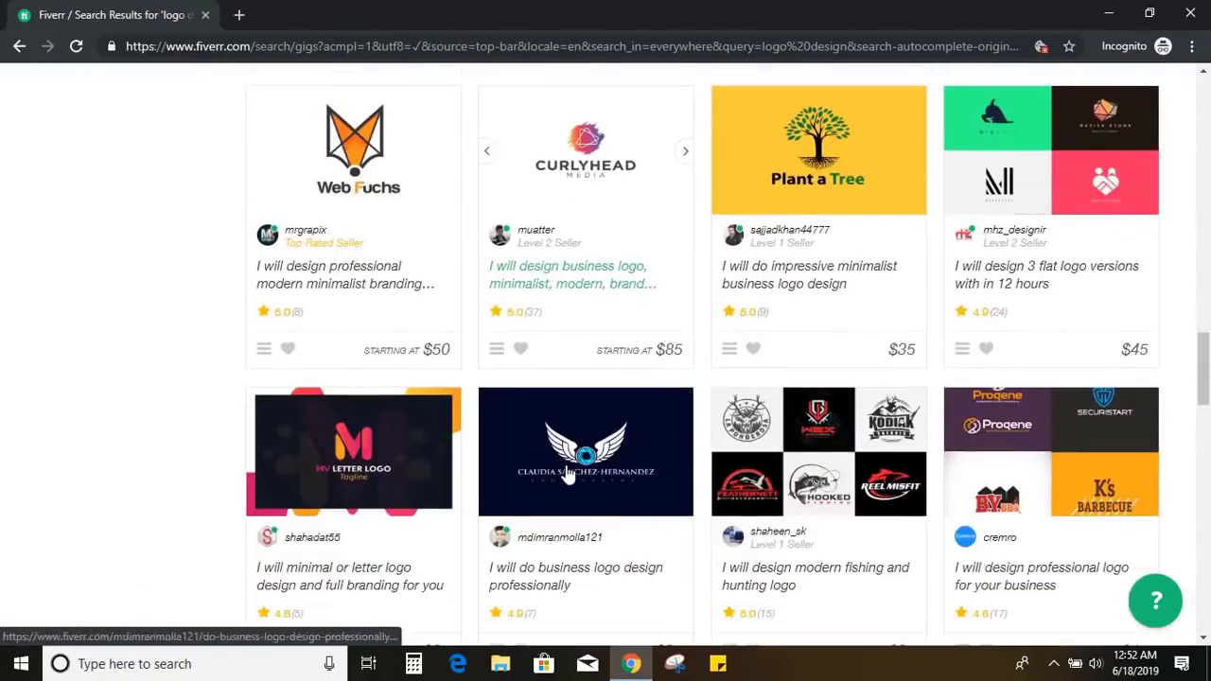
scroll(567, 473, "down", 3)
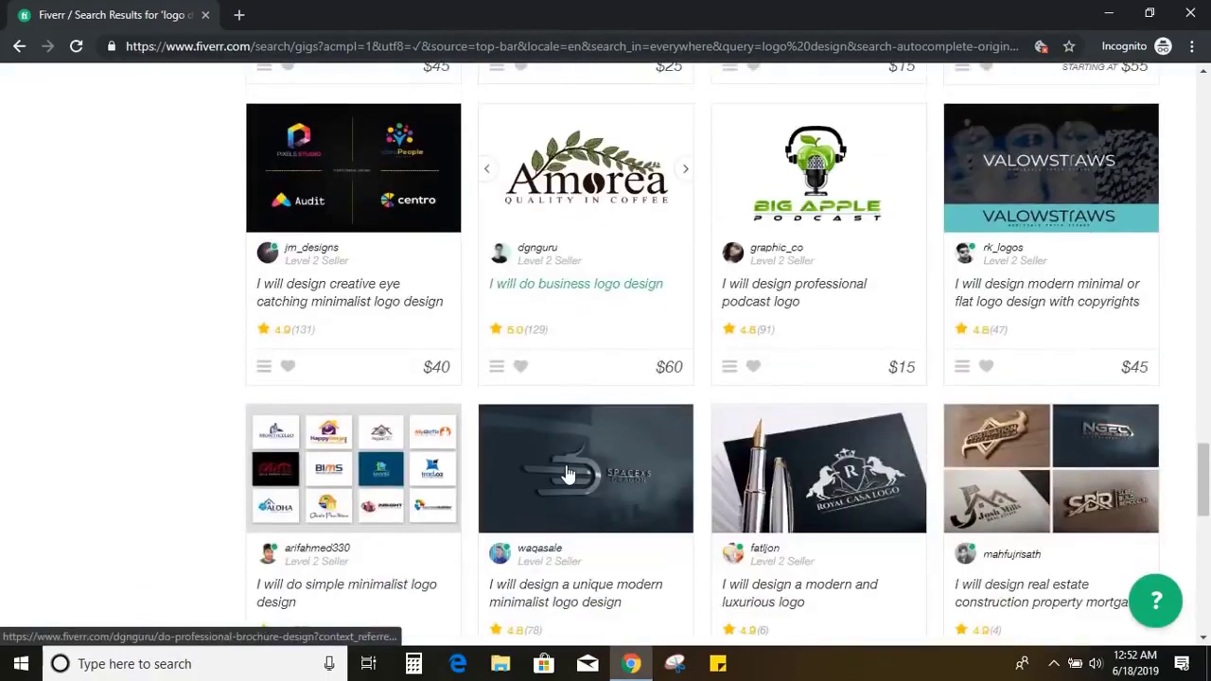
scroll(568, 473, "down", 5)
scroll(568, 473, "up", 2)
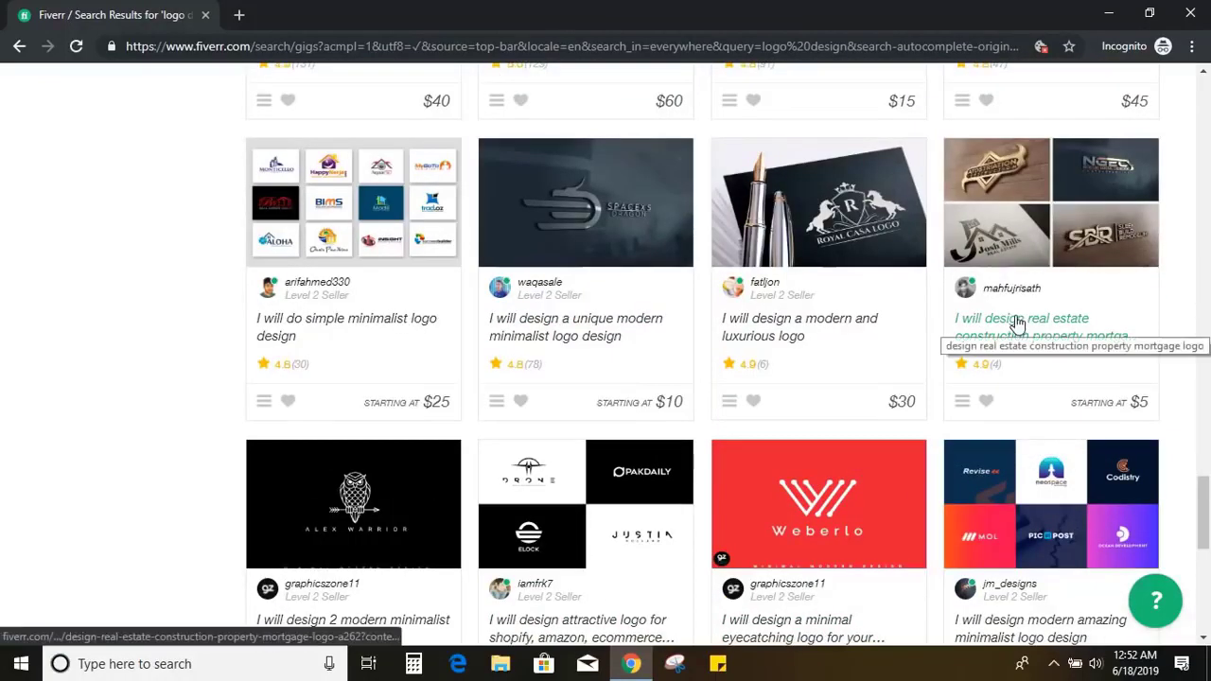
Step: Open the real estate mortgage logo gig and review its $35/$20/$5 package comparison
left_click(1016, 322)
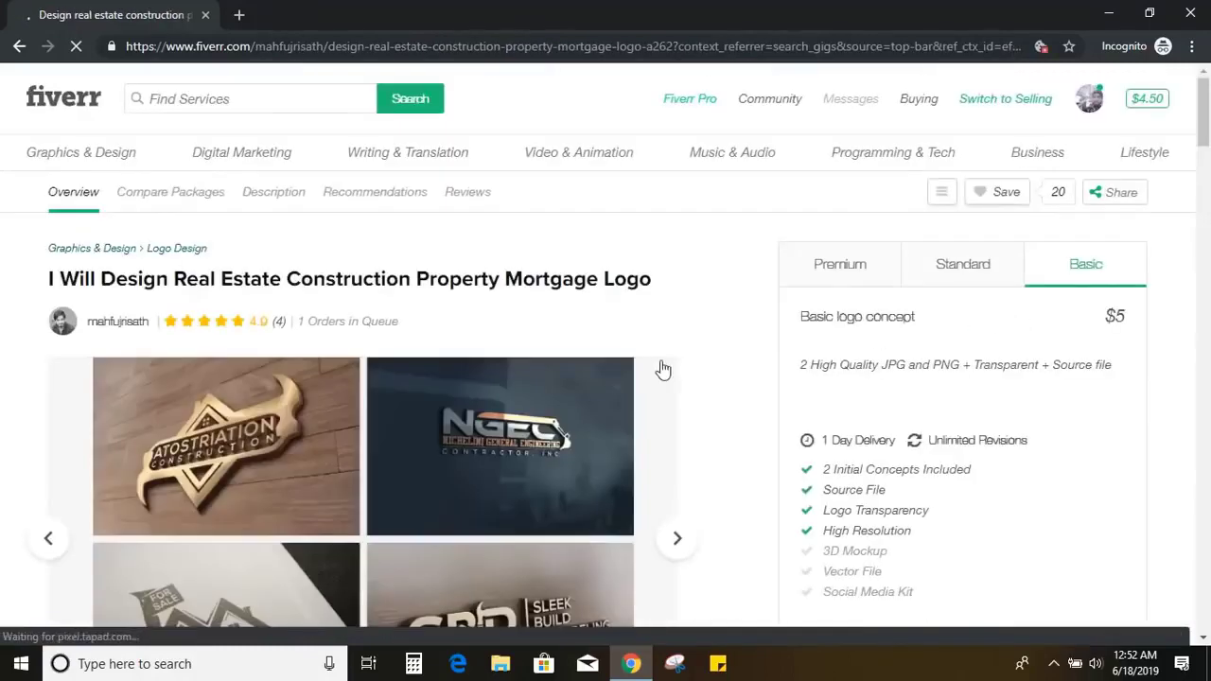
mouse_move(655, 370)
scroll(657, 371, "down", 3)
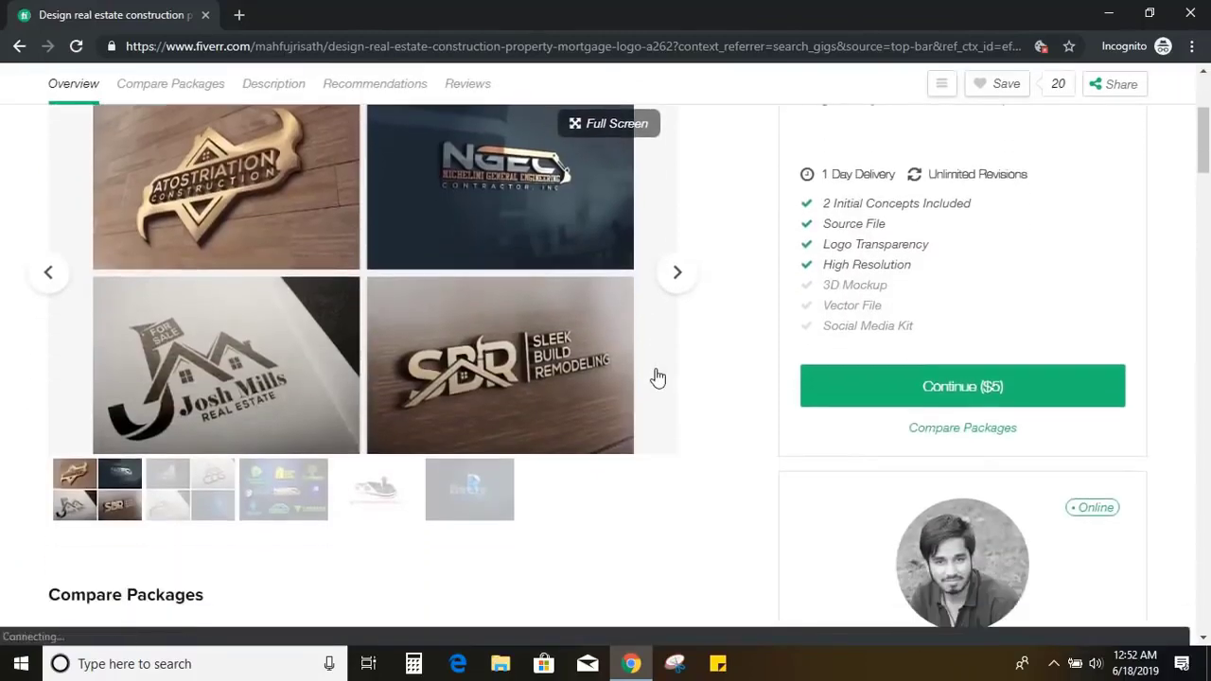
scroll(951, 394, "down", 2)
scroll(955, 395, "down", 2)
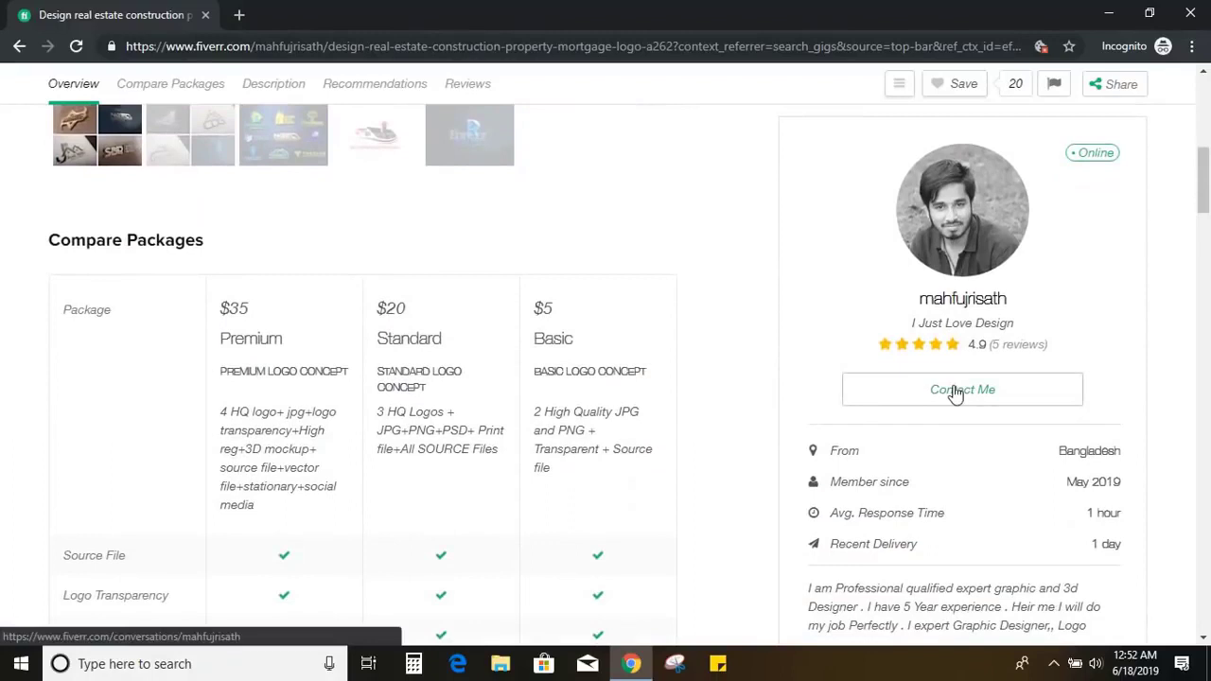
scroll(955, 396, "down", 1)
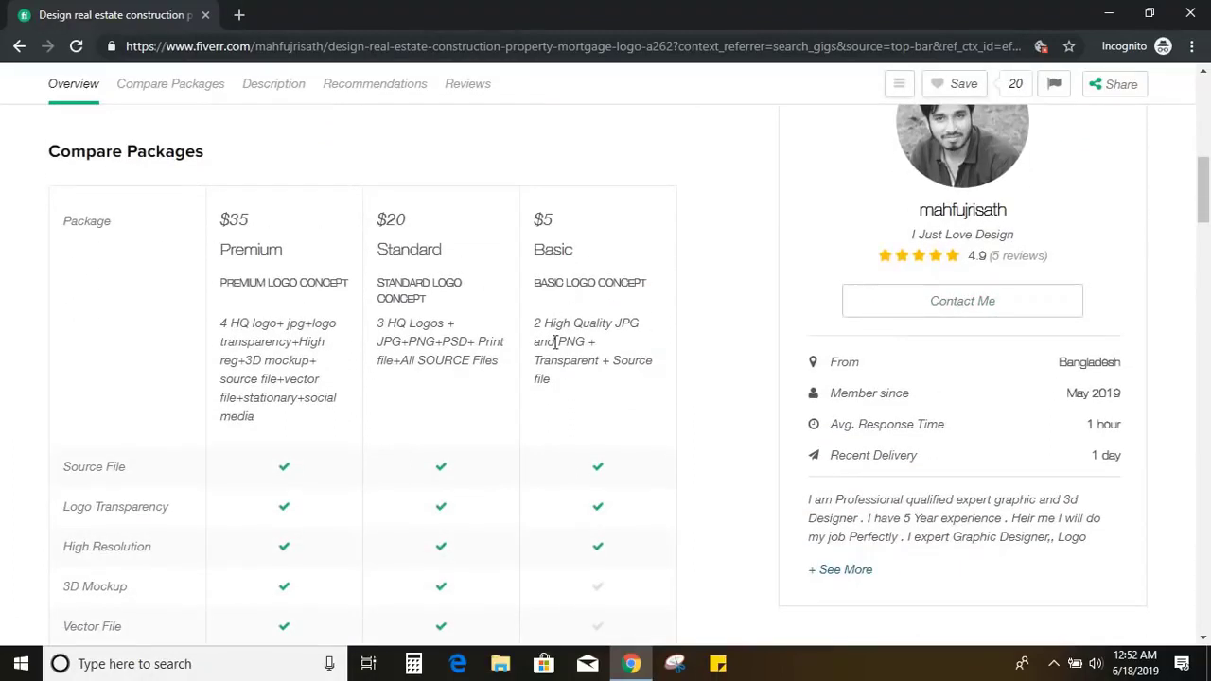
scroll(592, 426, "down", 2)
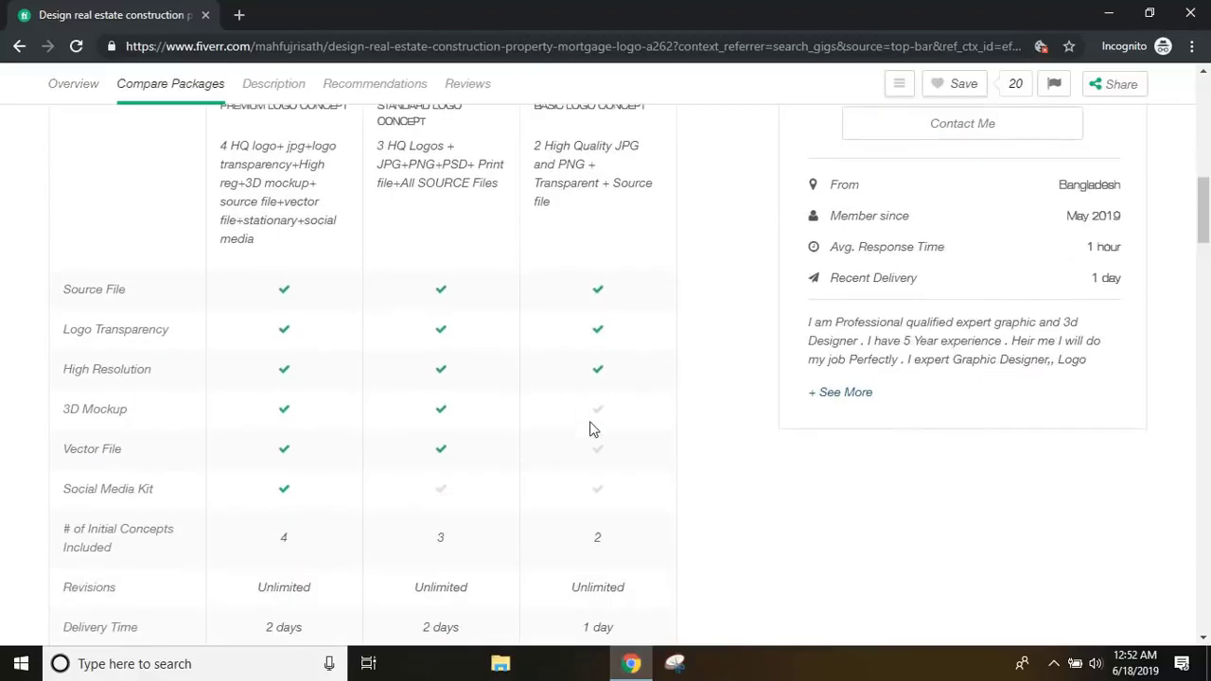
scroll(591, 429, "up", 3)
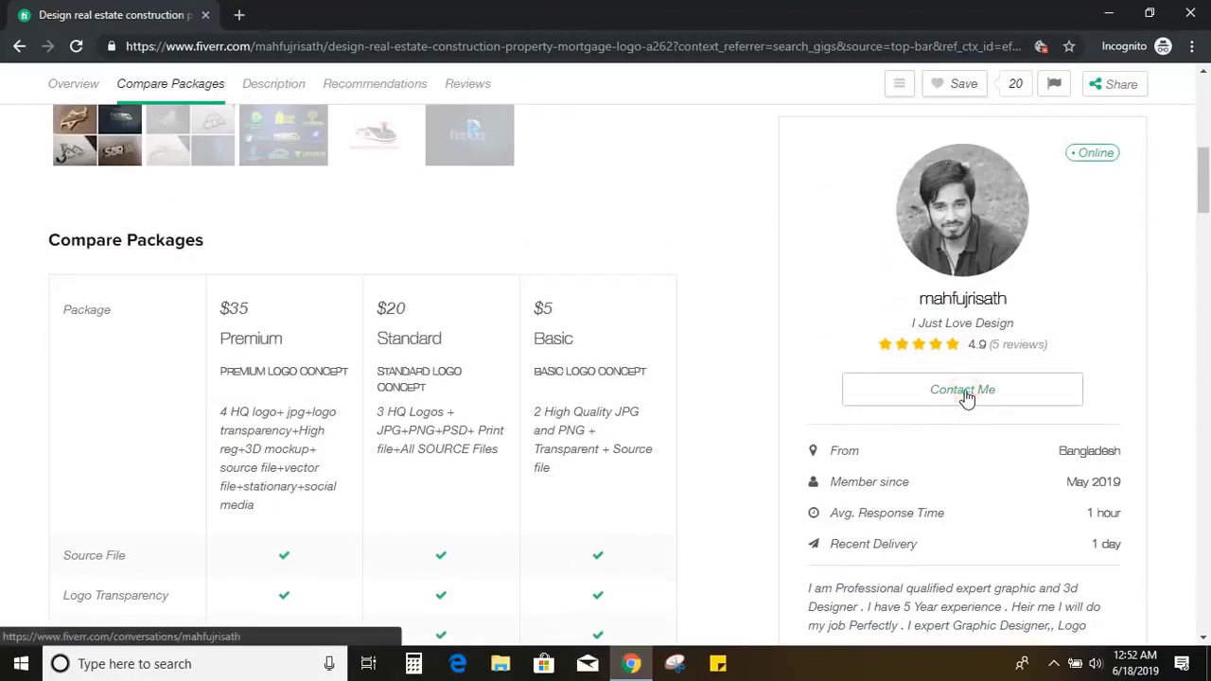
Step: Send the seller a message asking if they can make a logo, then view it in the inbox
left_click(966, 395)
left_click(486, 266)
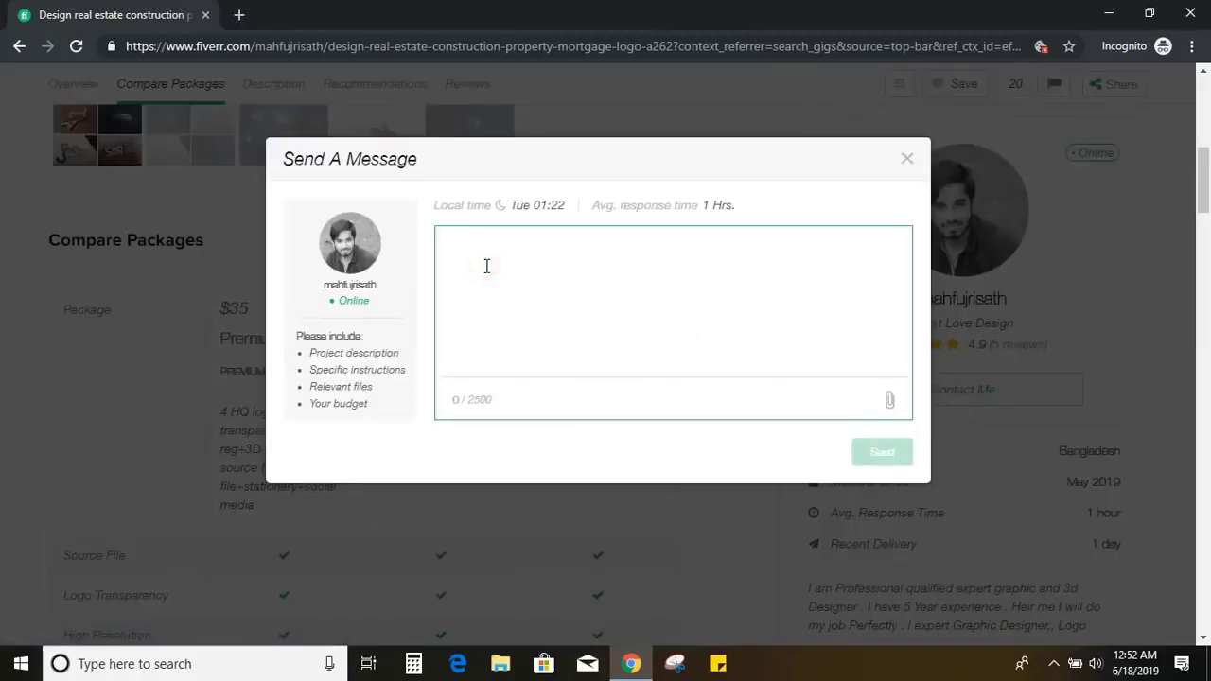
type("Hi I am looking for logo design")
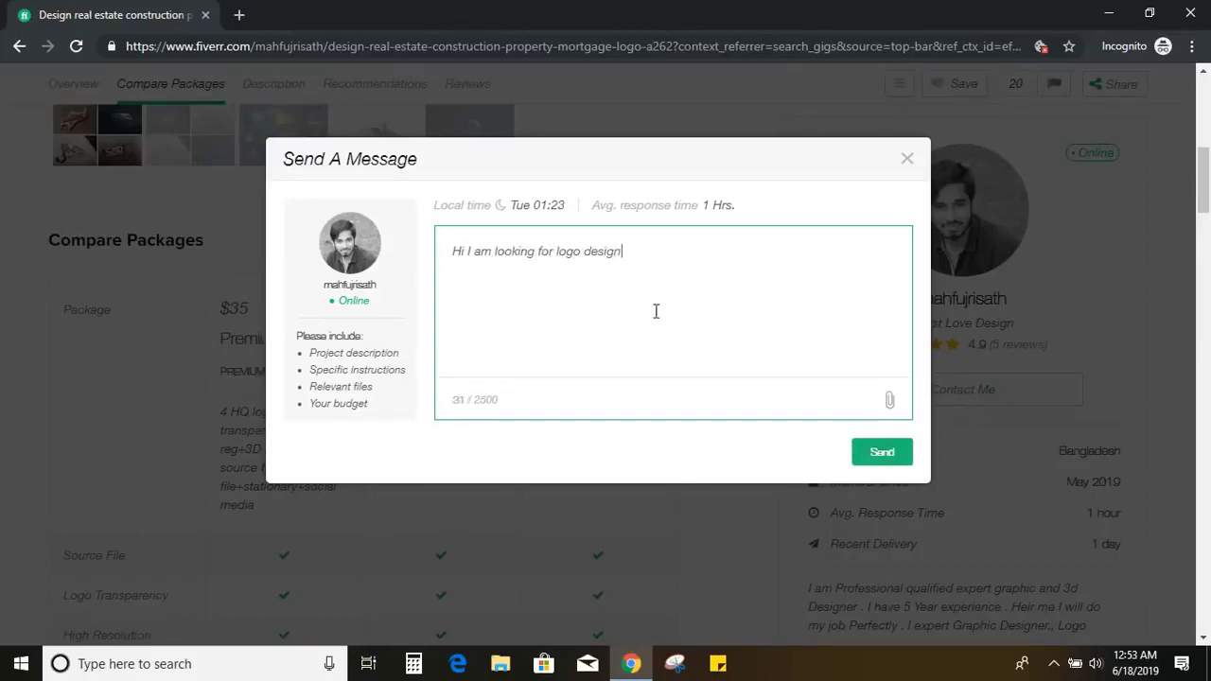
left_click(922, 456)
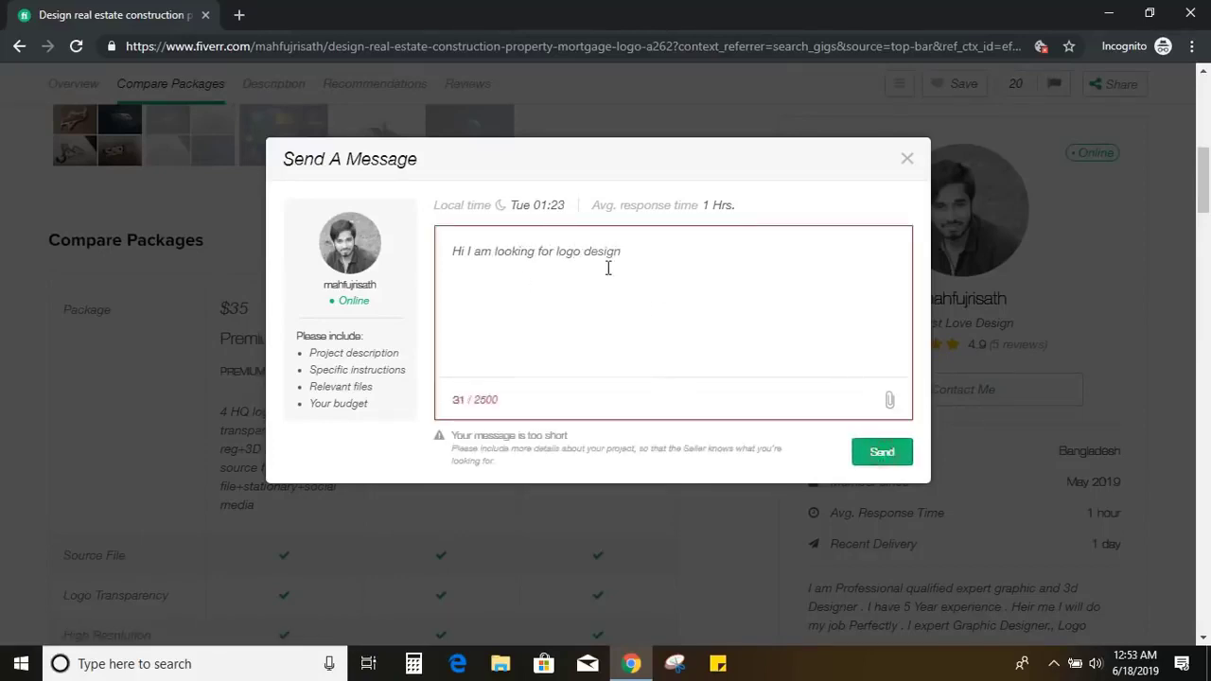
left_click(644, 259)
type(".")
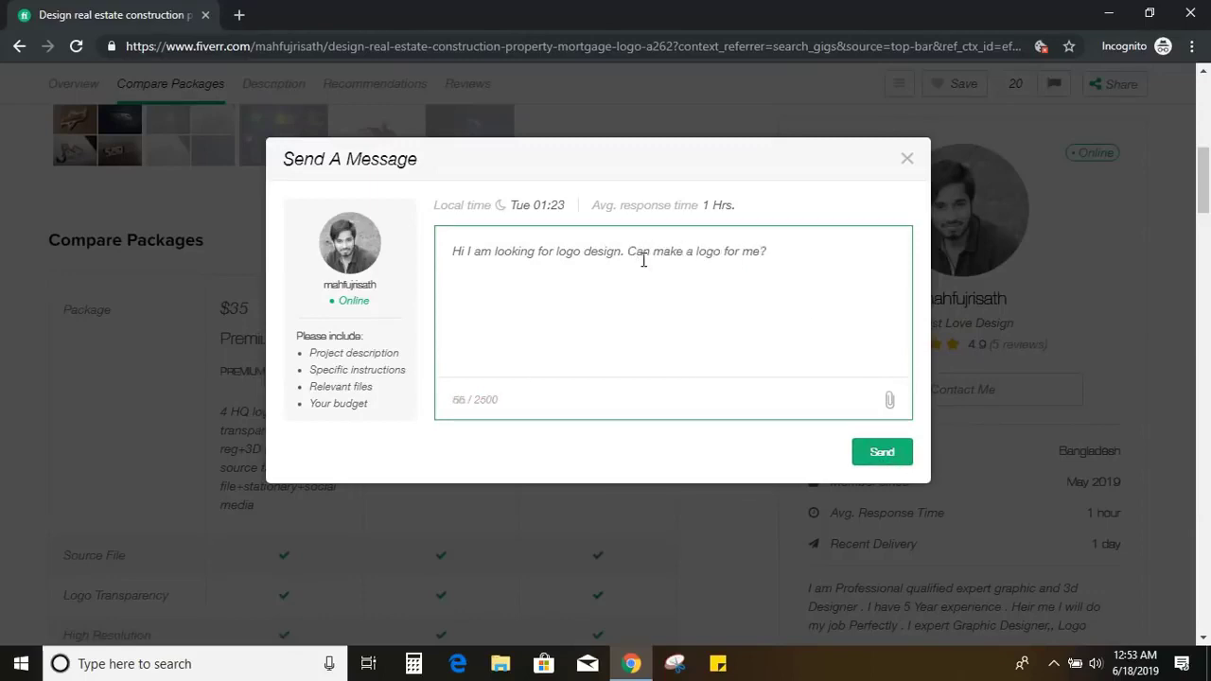
left_click(881, 452)
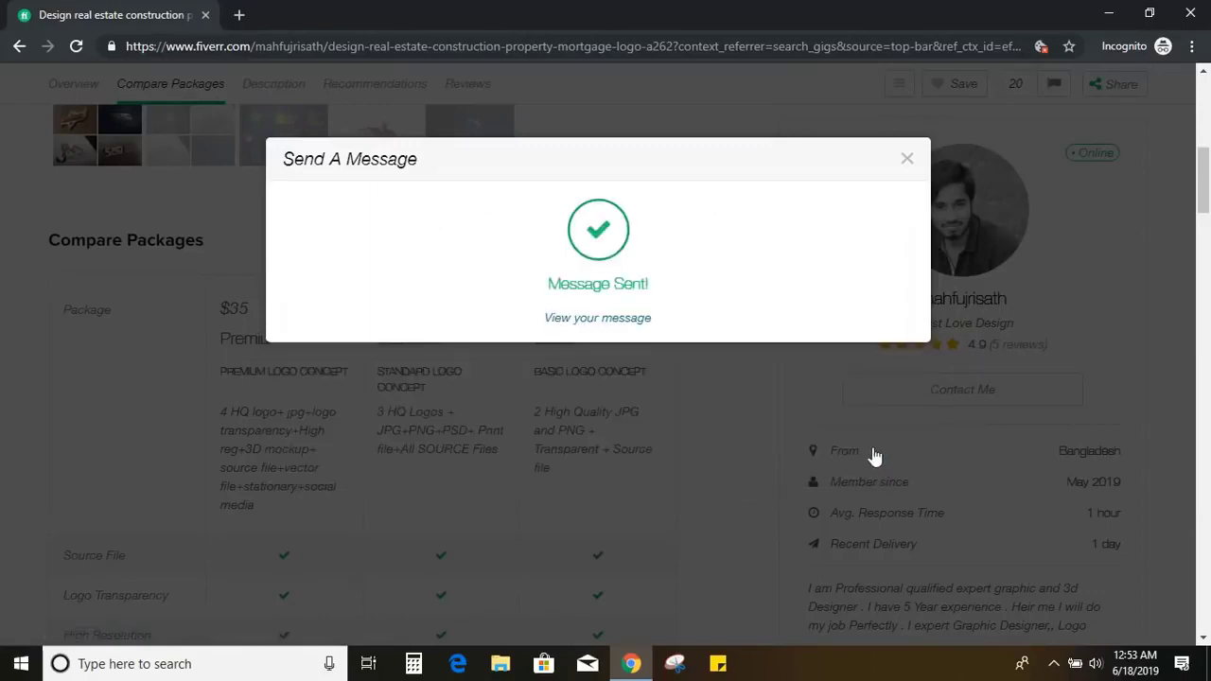
left_click(597, 322)
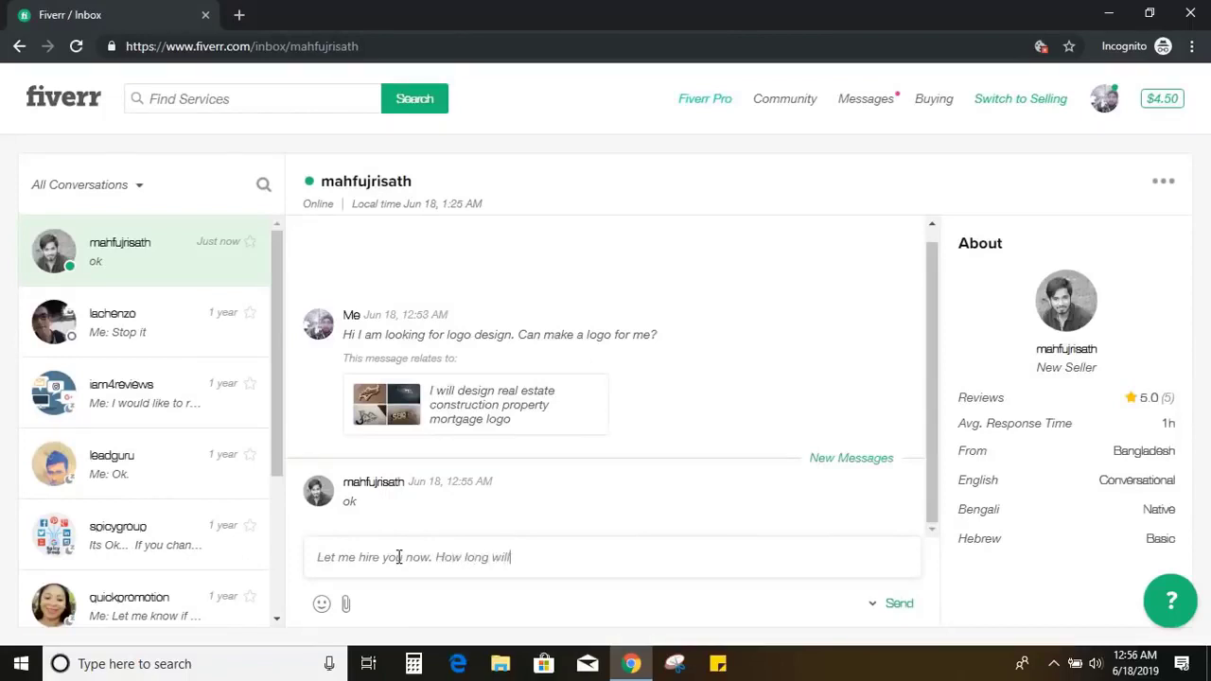
Step: Send three chat messages: a delivery-time question, 'Sounds great.', and a typography logo request
type("iver ?")
key("Return")
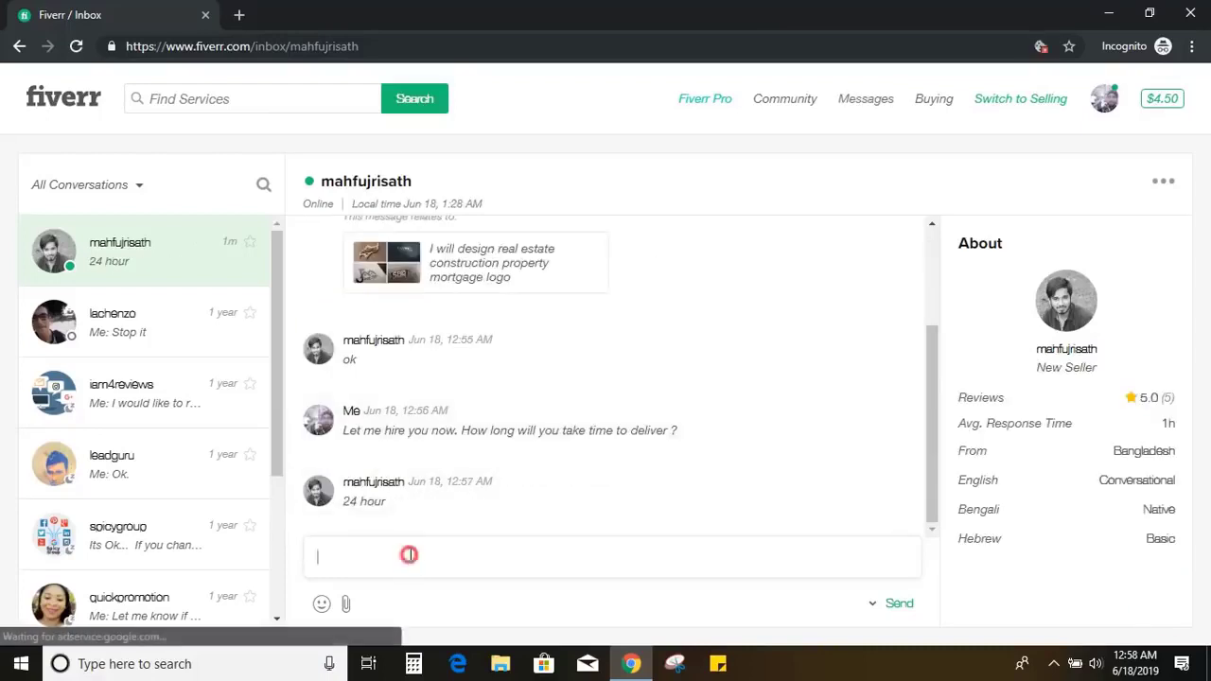
type("Sounds great")
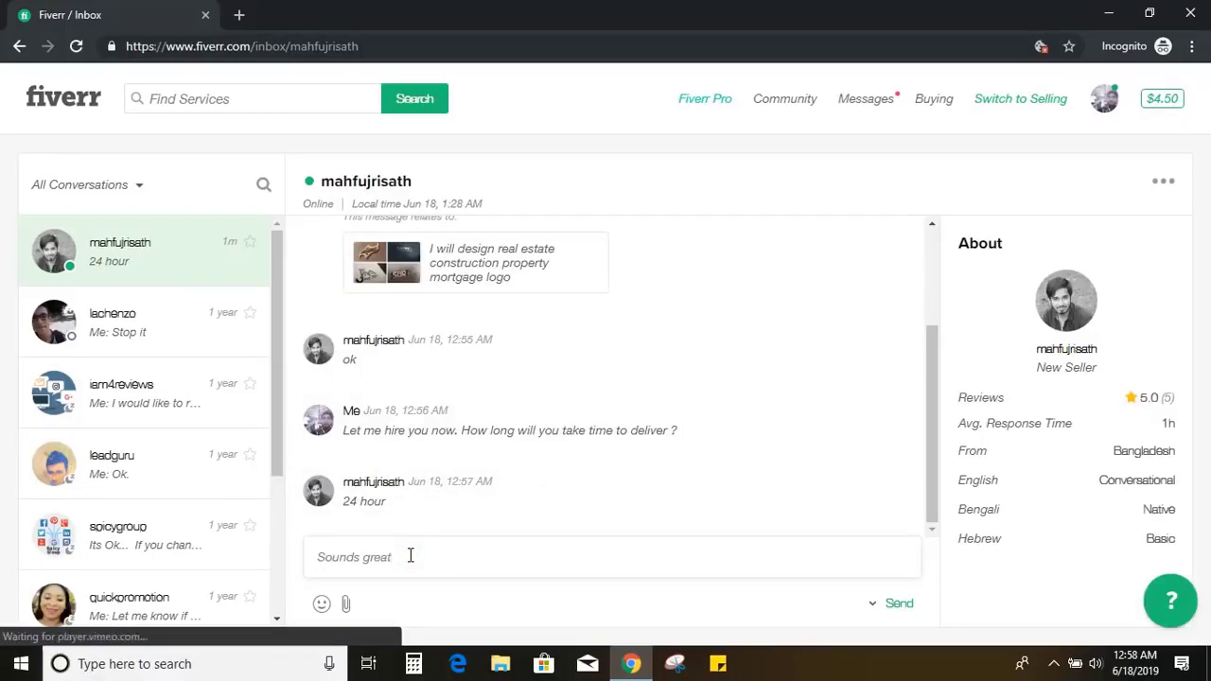
type(".")
key("Return")
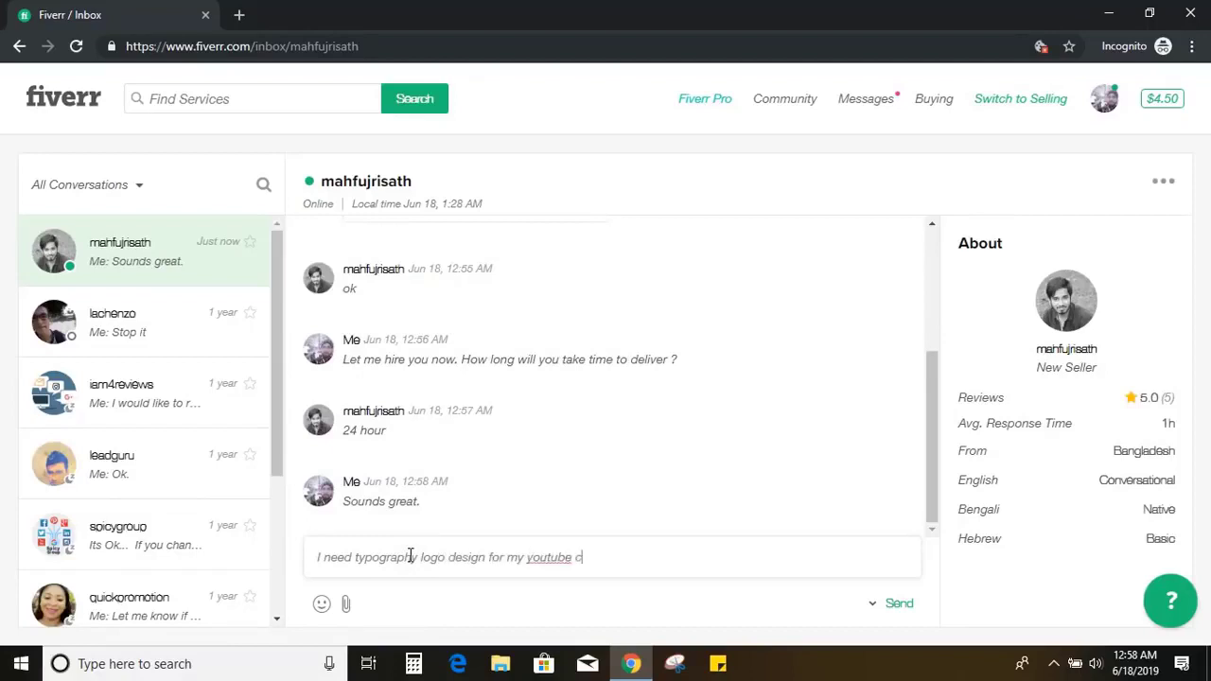
key("Return")
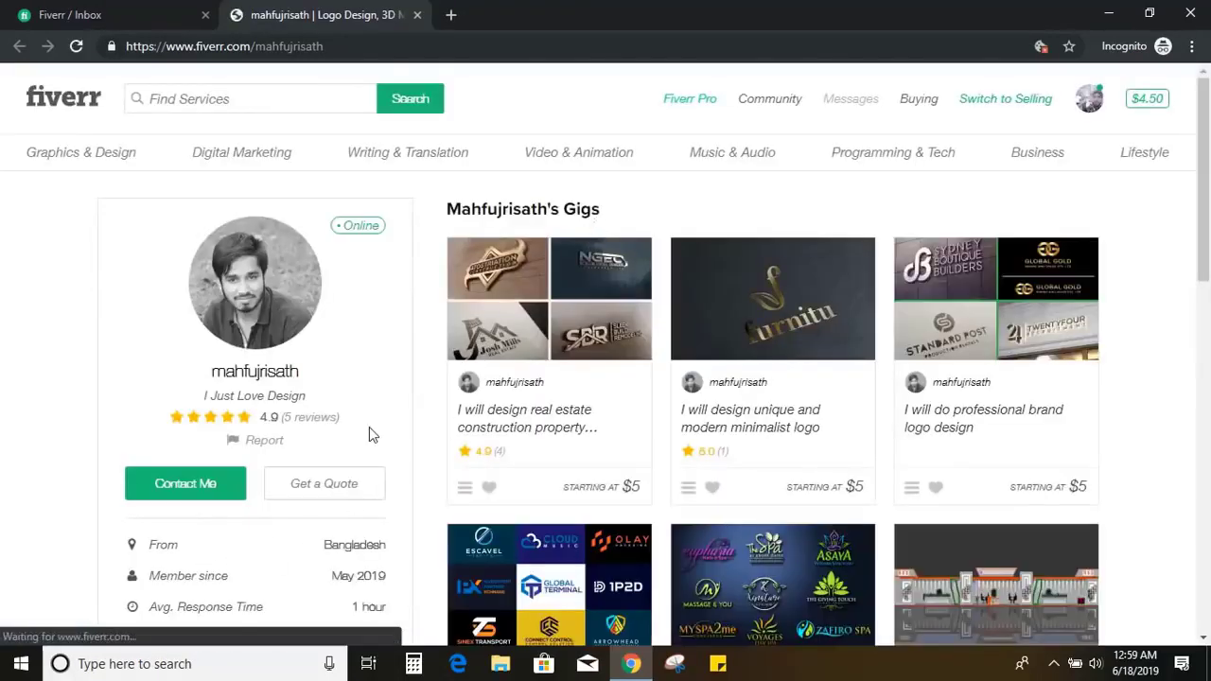
Step: Start a quote request describing an icon-based YouTube channel logo for company 'Graphic Island'
scroll(369, 426, "down", 1)
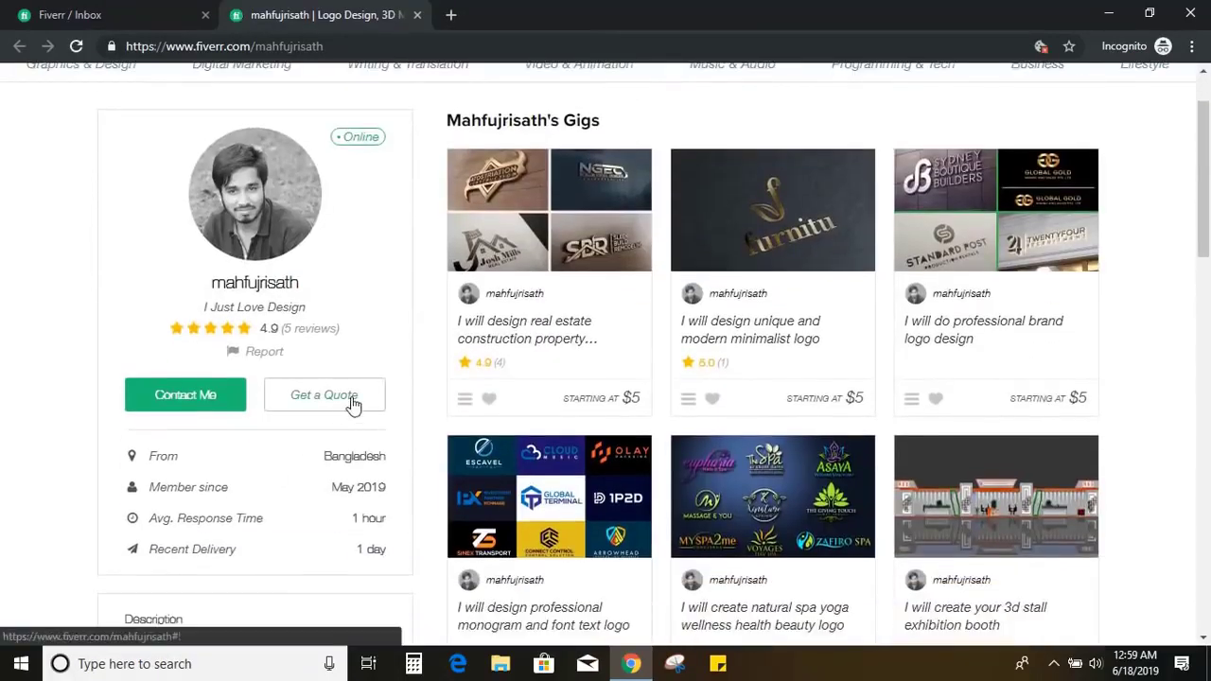
left_click(351, 402)
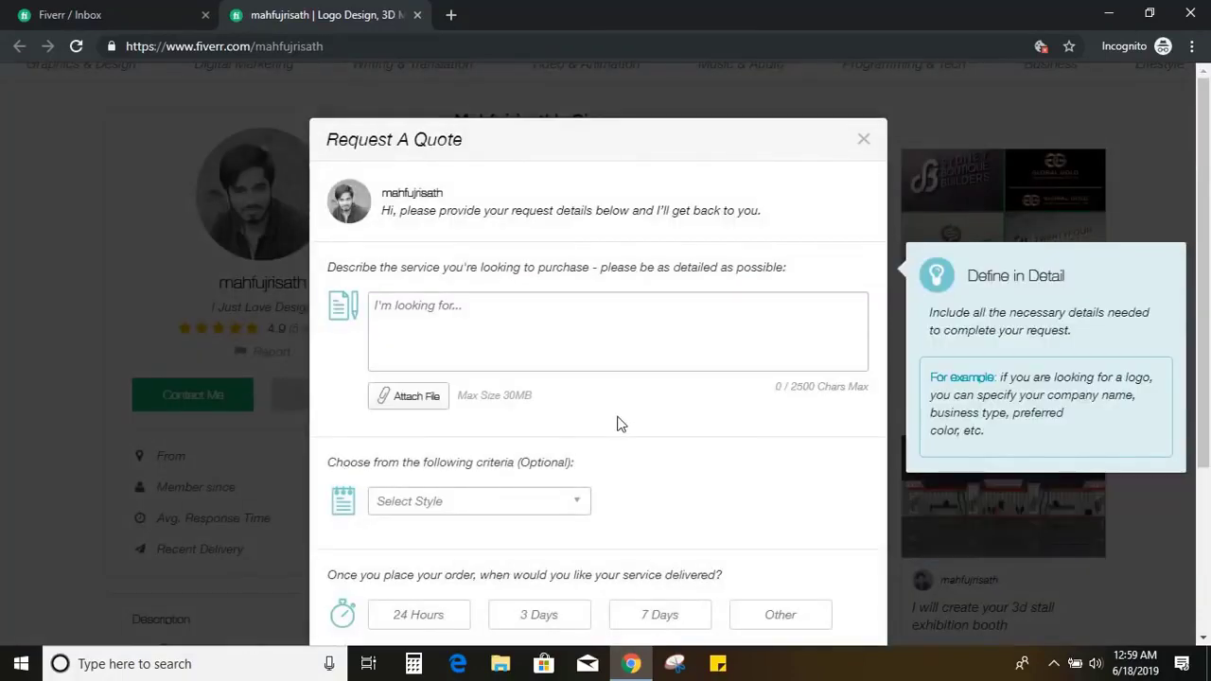
left_click(482, 319)
type("I am looking for logo design for my youtube")
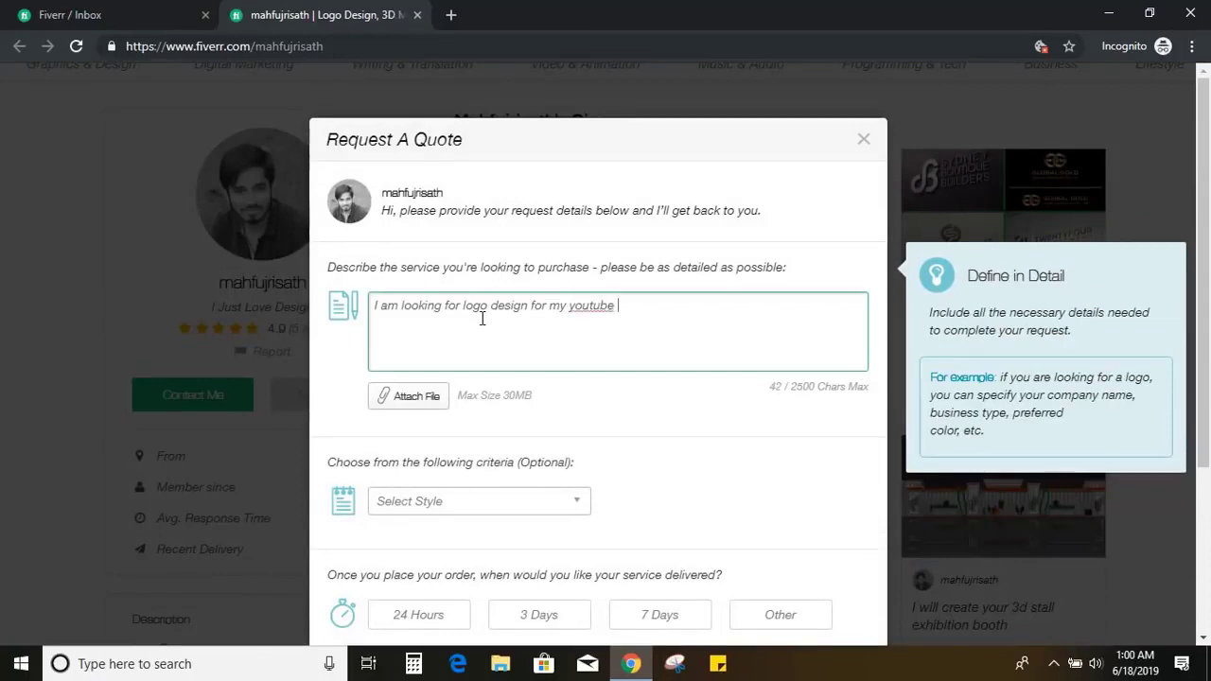
type(" chann")
type("el. Please make a icon based logo. Company name is \"Graphic Island\".")
scroll(606, 402, "down", 1)
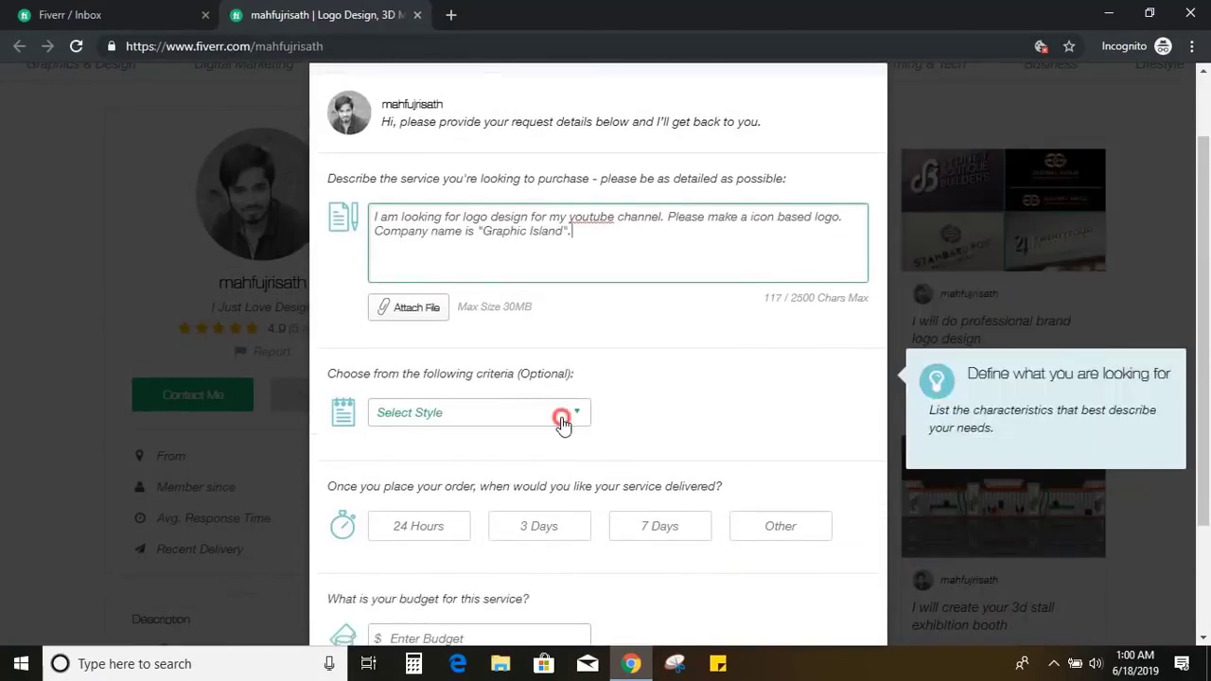
Step: Set Flat/Minimalist style, 24-hour delivery and a $5 budget, then send and view the request
left_click(562, 416)
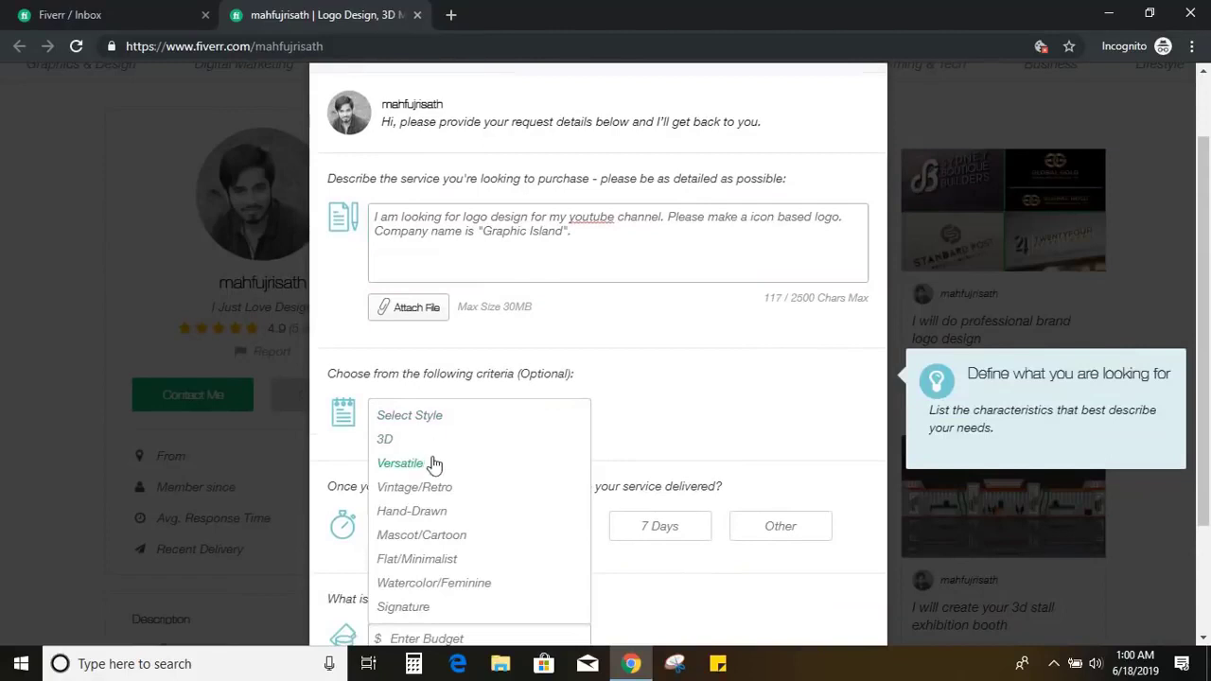
left_click(466, 556)
left_click(413, 540)
scroll(633, 431, "down", 2)
left_click(510, 486)
type("5")
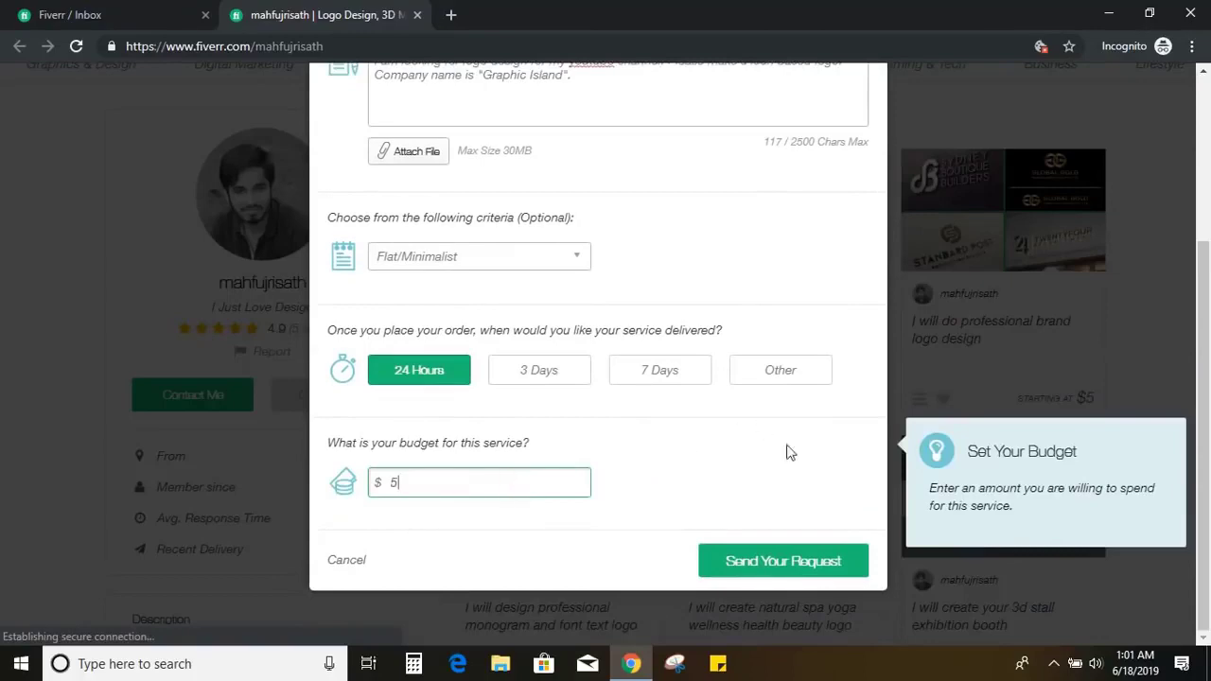
left_click(753, 489)
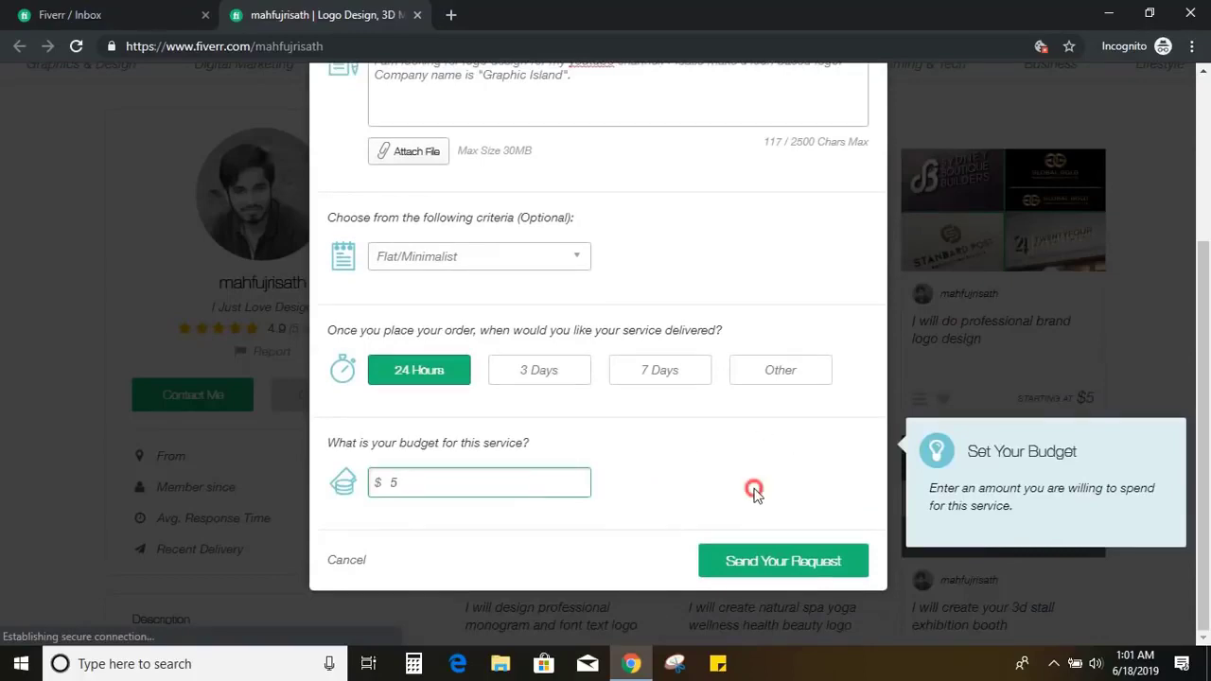
left_click(769, 564)
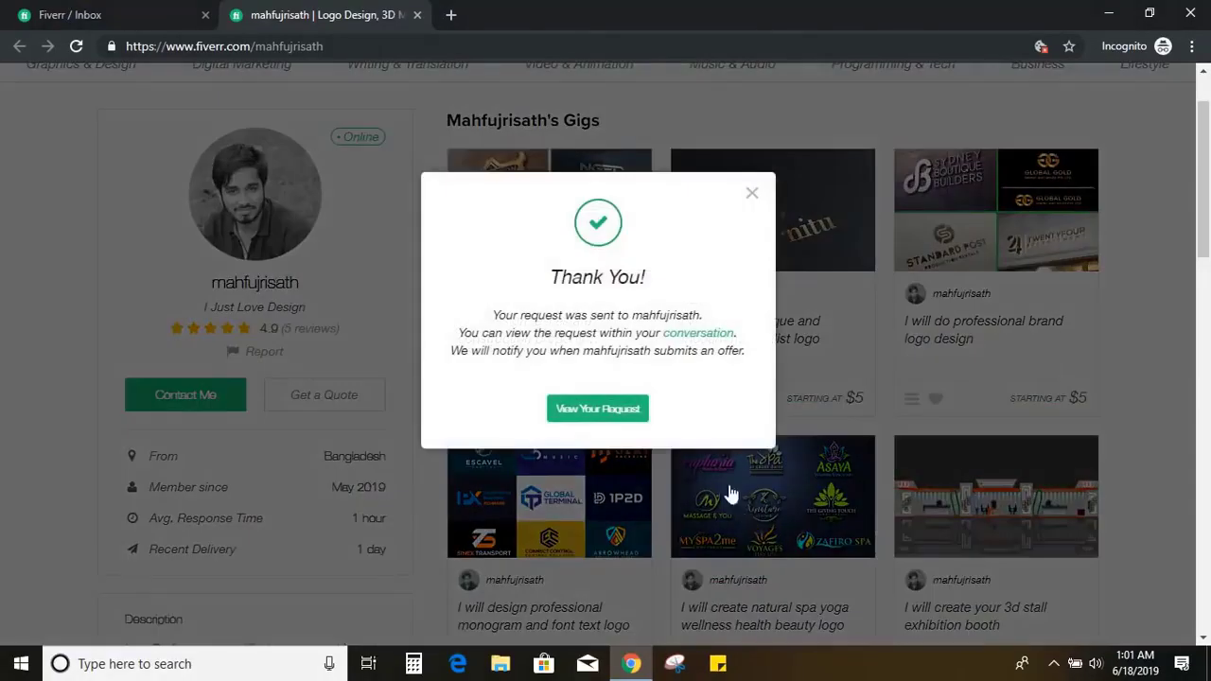
left_click(627, 418)
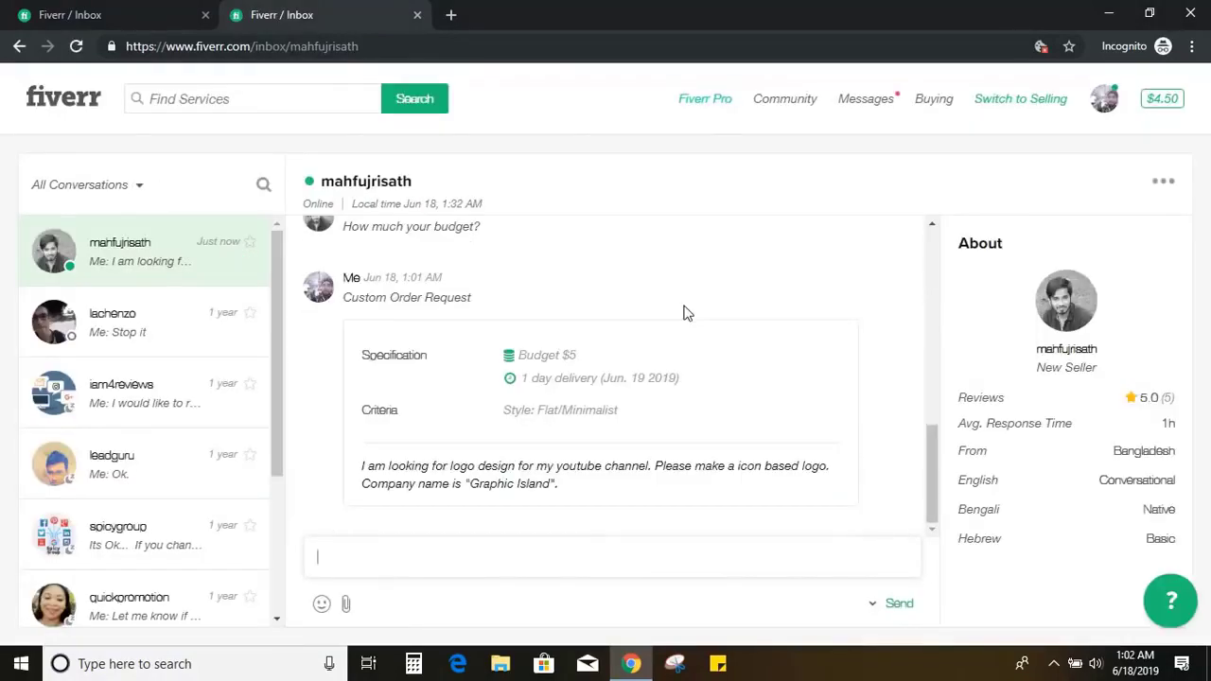
Step: Reply 'My budget is $5.' and accept the seller's $5 logo offer
scroll(687, 313, "up", 2)
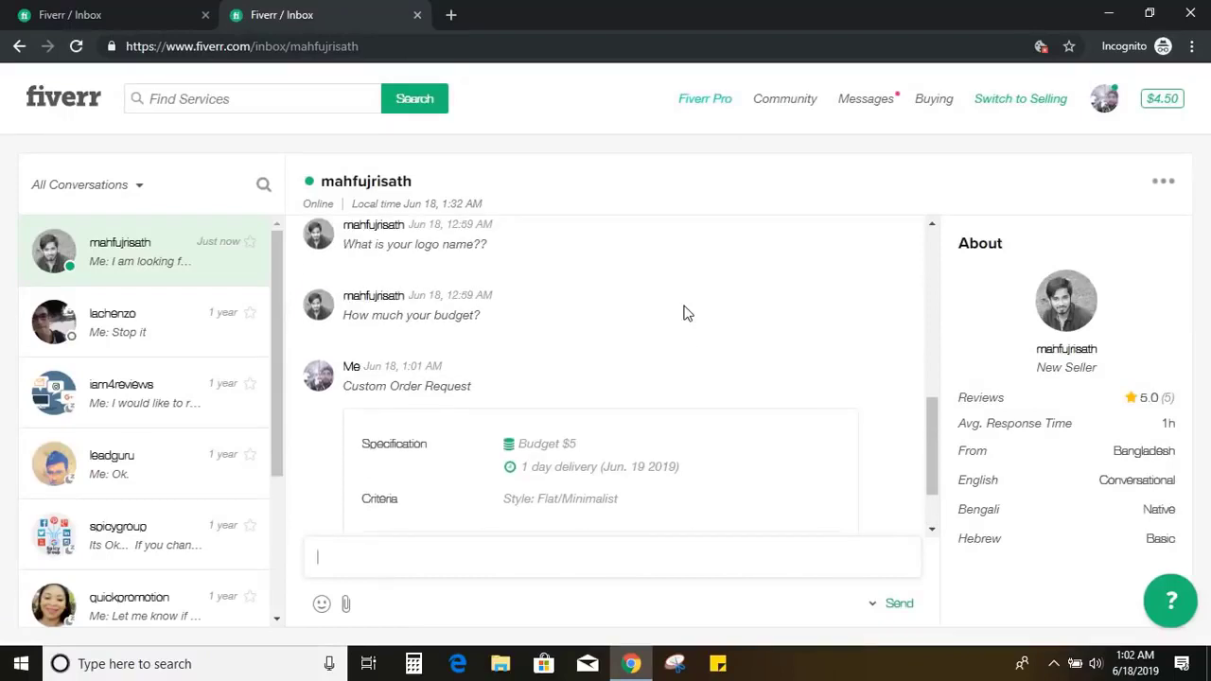
scroll(687, 313, "down", 2)
left_click(456, 554)
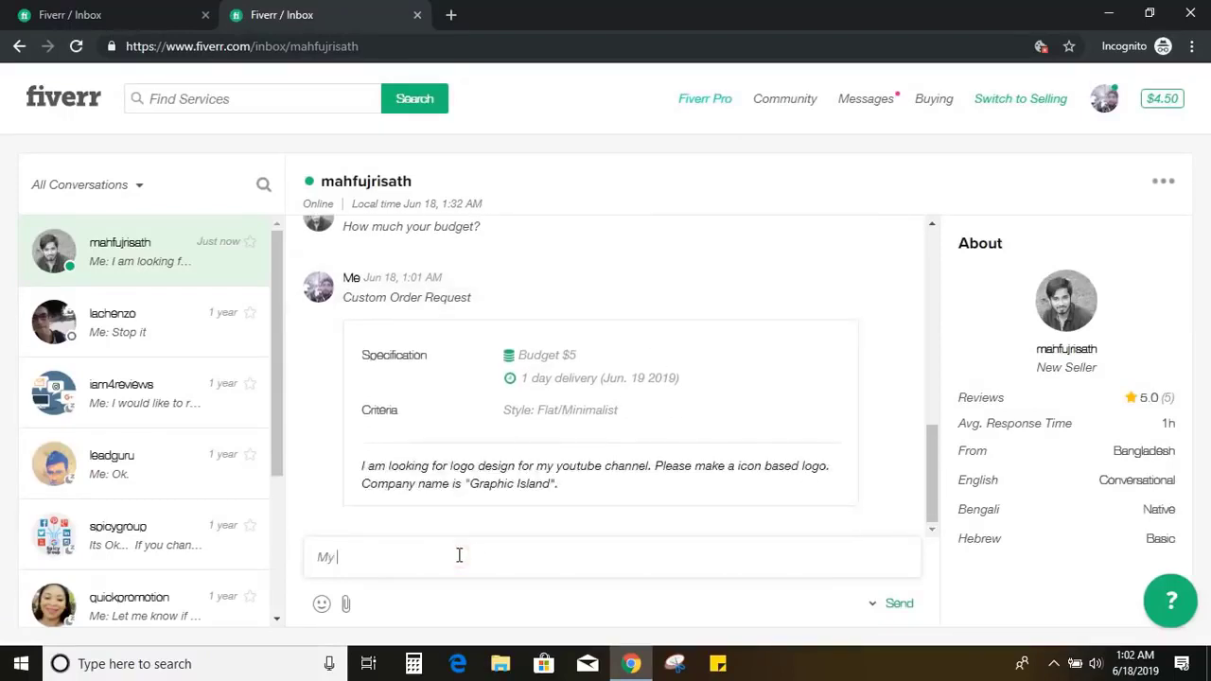
type("My budget is $5.")
key("Return")
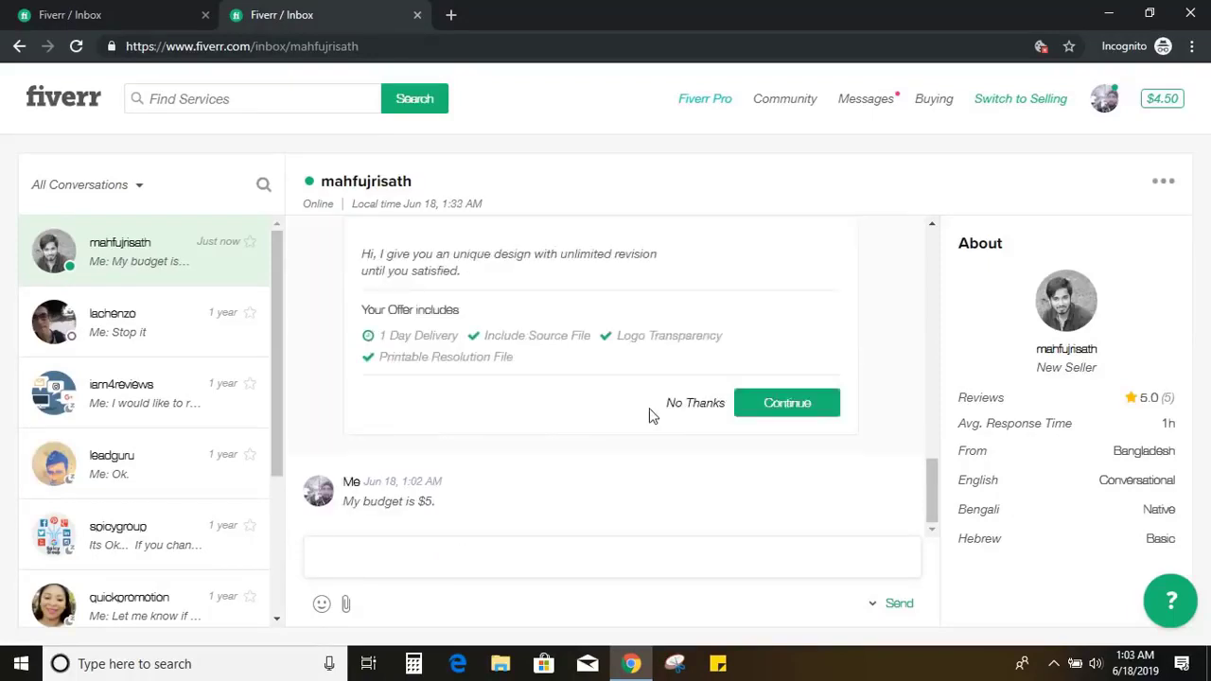
left_click(785, 407)
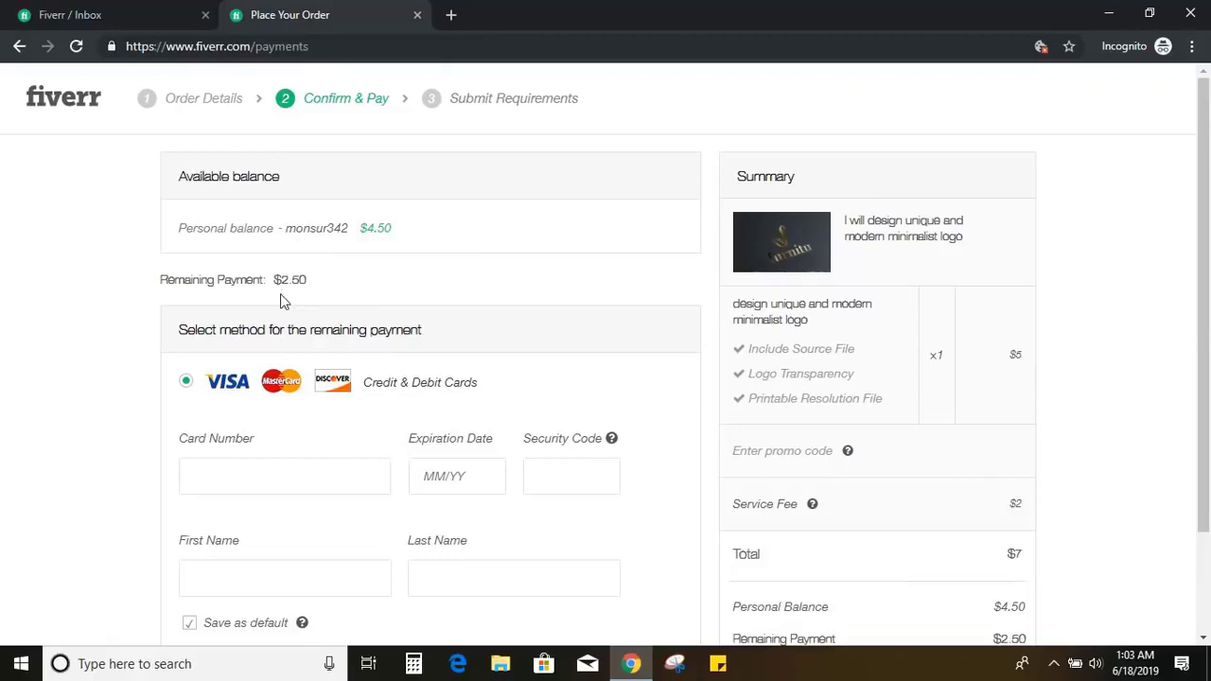
Step: Pay the remaining $2.50 with PayPal and continue to checkout
scroll(319, 297, "down", 2)
left_click(185, 569)
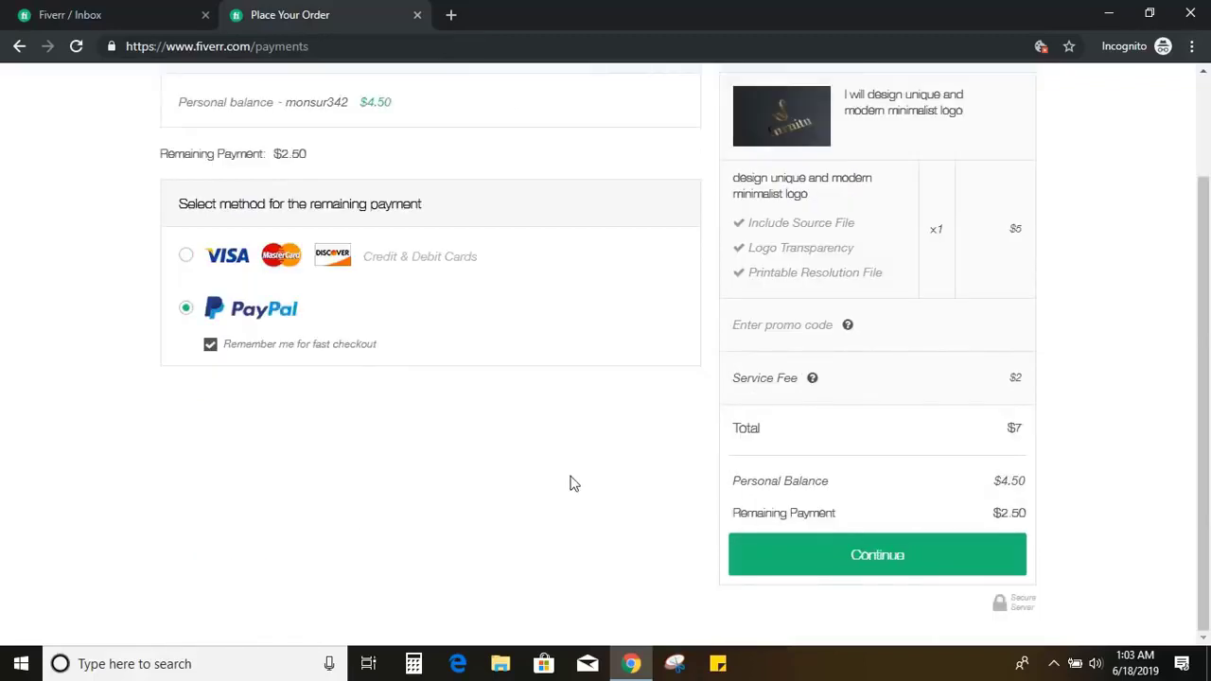
left_click(874, 558)
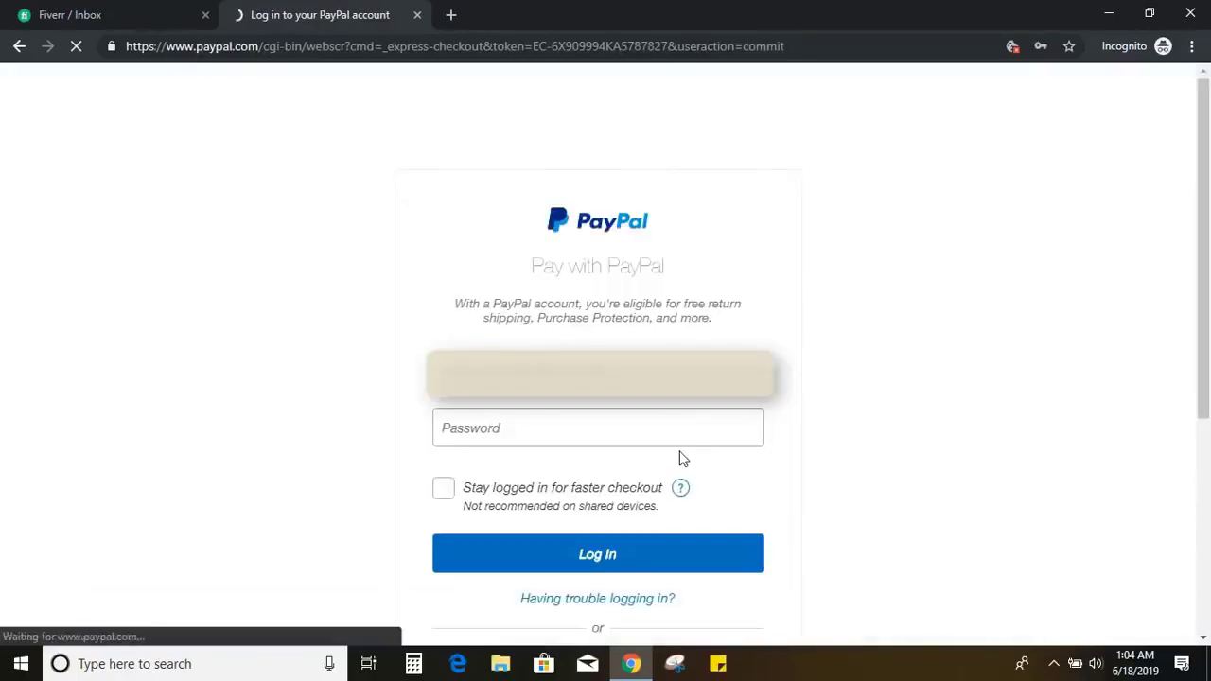
Step: Log in to PayPal with the account password, retrying after the failed login, and authorize the $2.50 payment
left_click(593, 423)
left_click(599, 465)
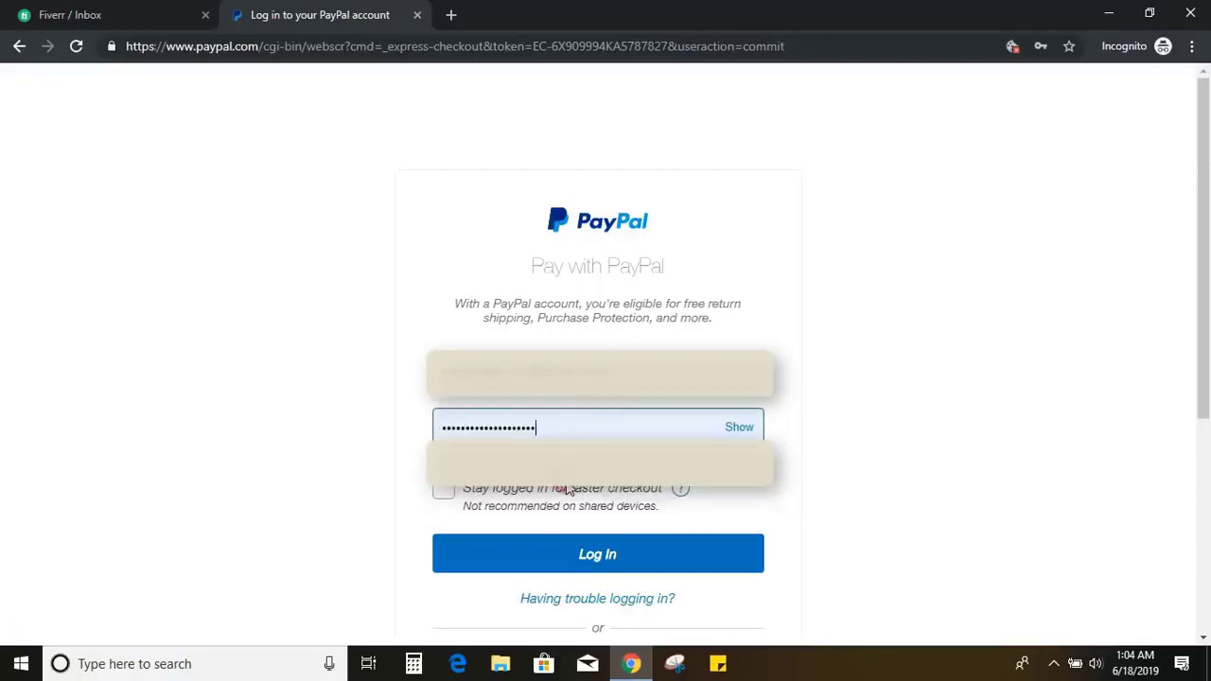
left_click(598, 553)
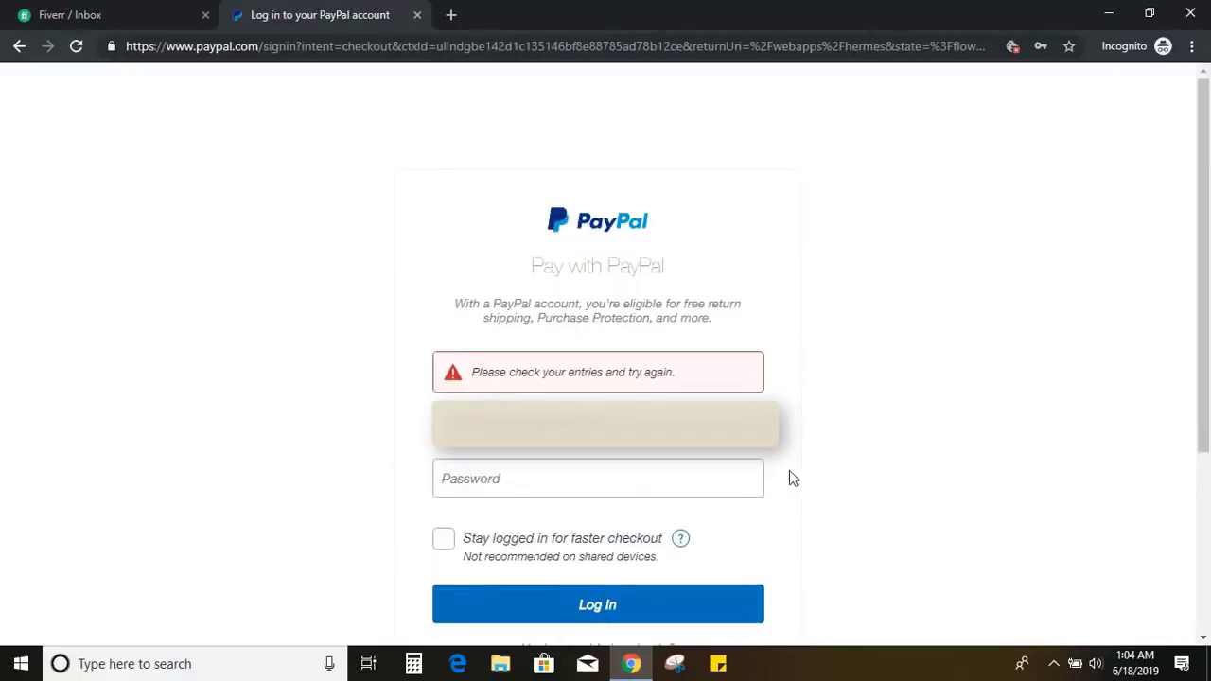
left_click(619, 471)
type("a")
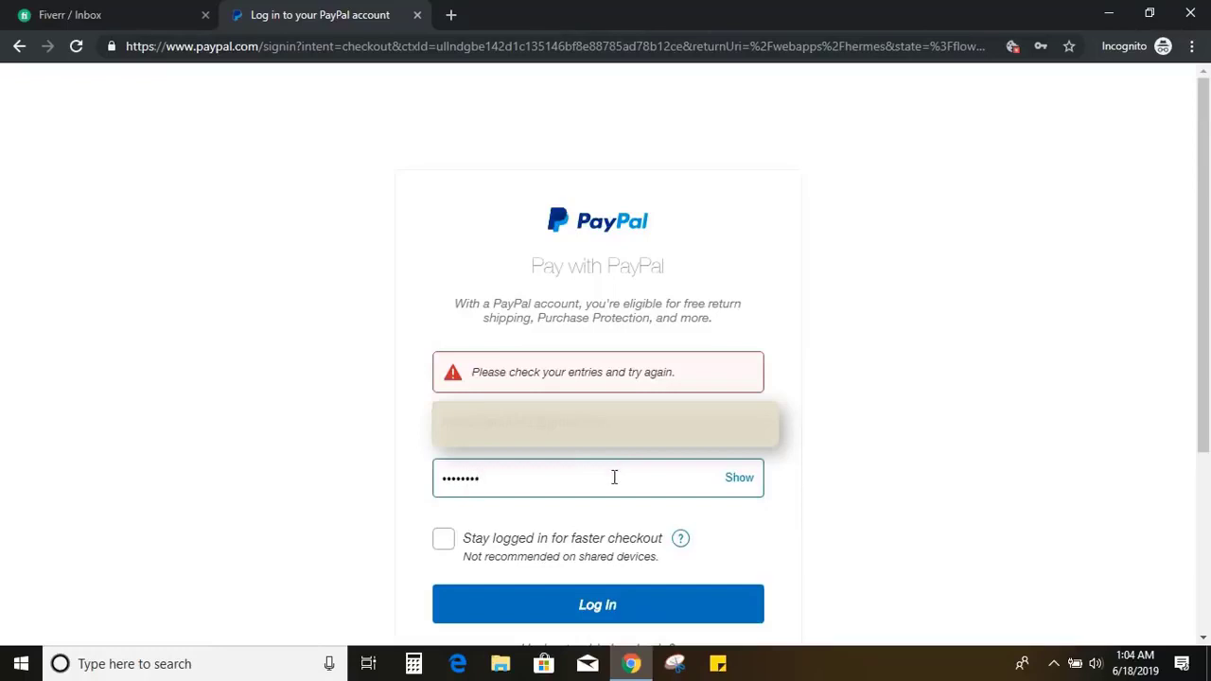
left_click(598, 608)
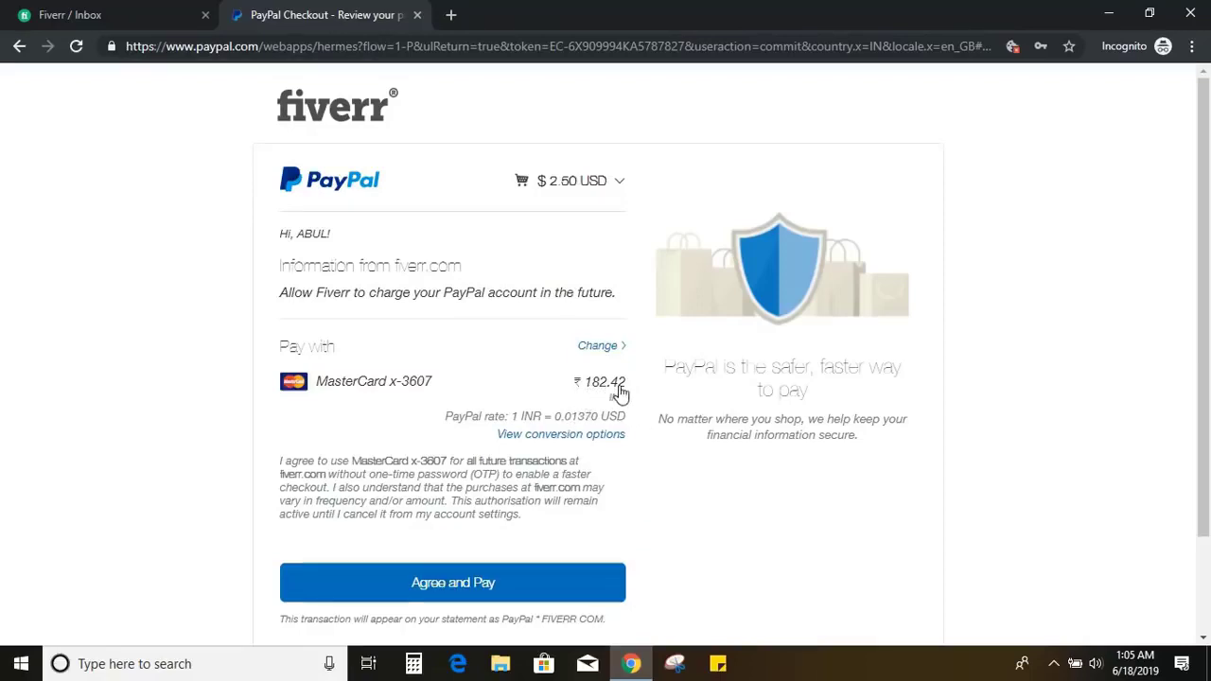
scroll(623, 393, "down", 1)
left_click(464, 489)
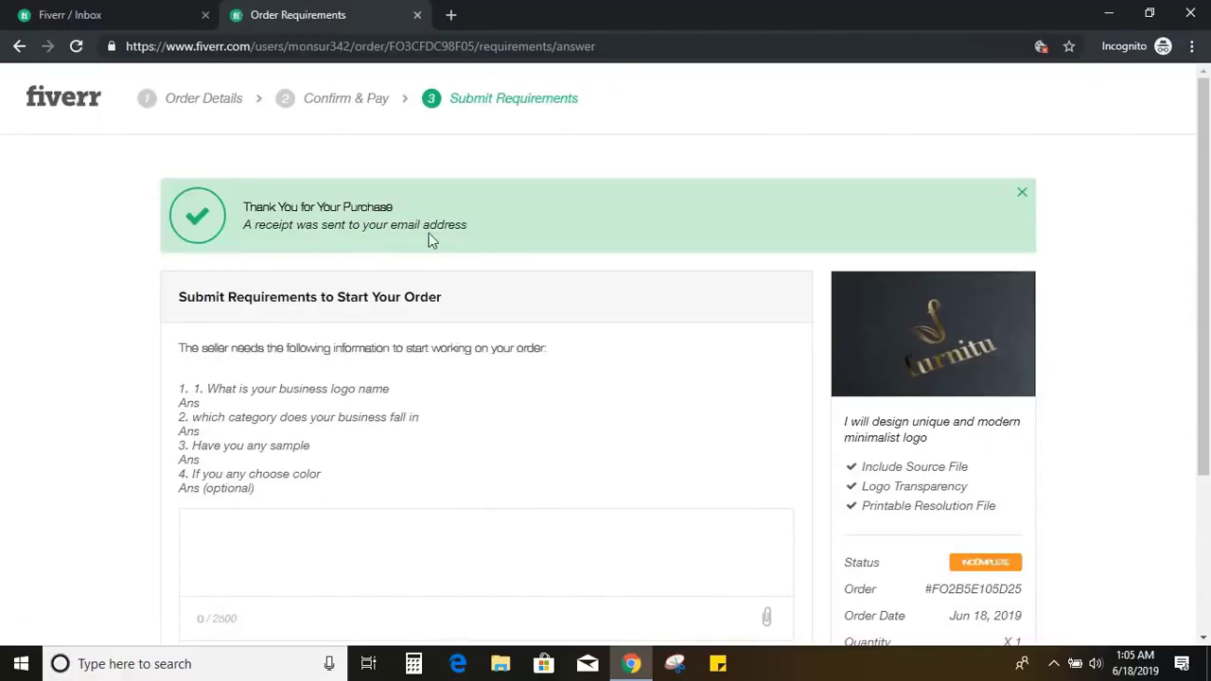
Step: Answer the requirements (Graphic Island, YouTube tutorial channel, no sample, no colour), confirm accuracy, start the order
left_click(264, 535)
type("1")
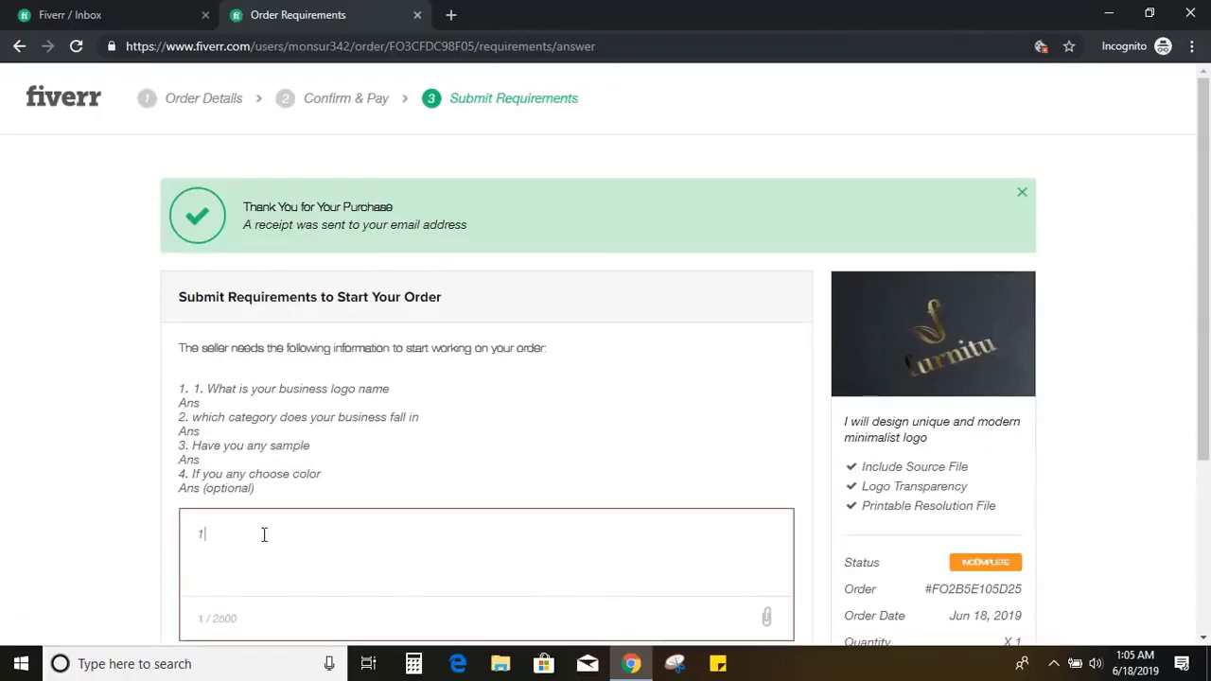
type(". Graphic Island")
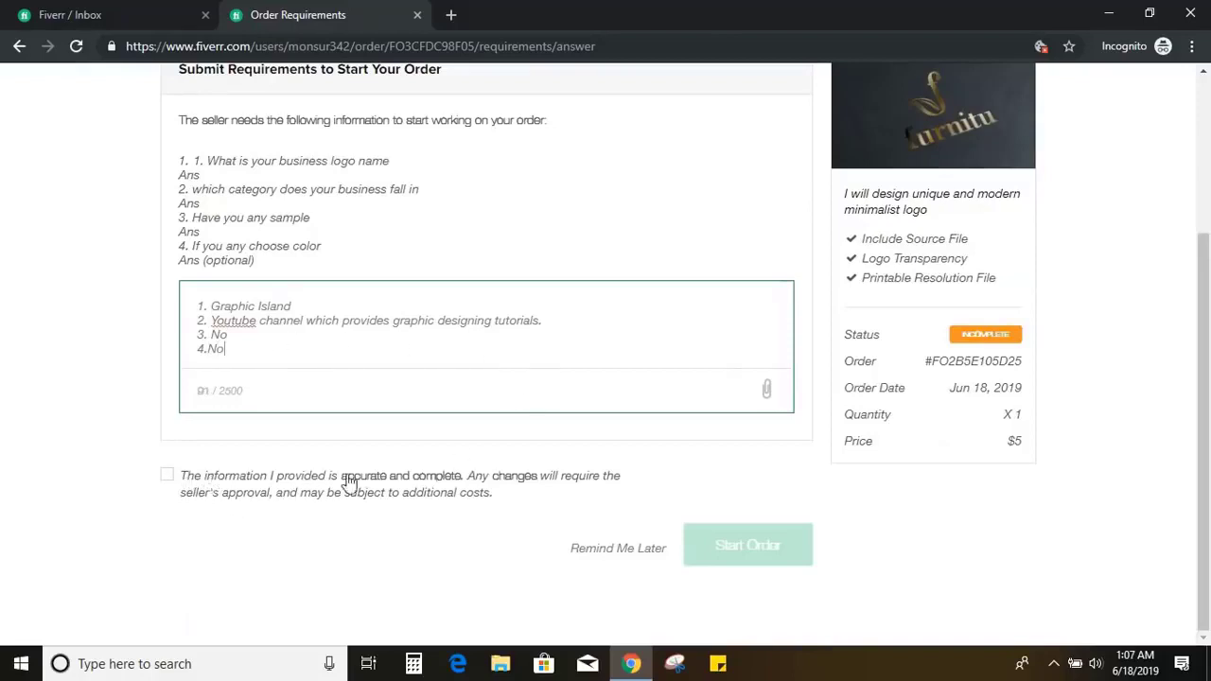
left_click(166, 475)
left_click(751, 550)
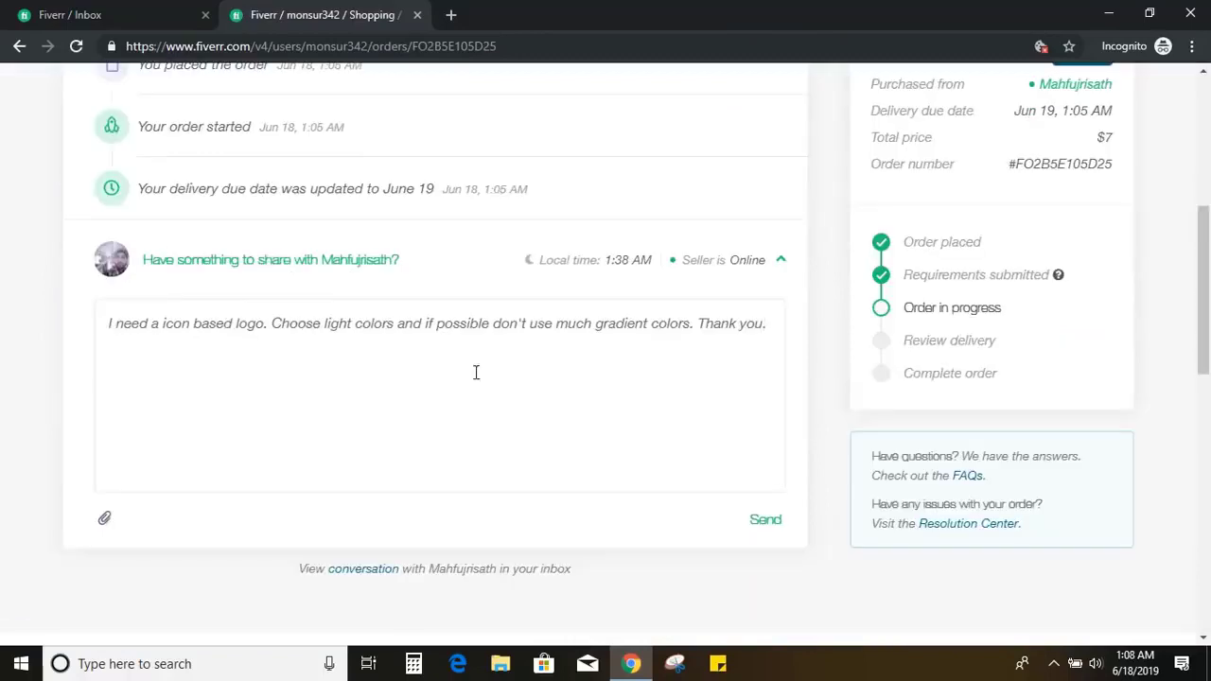
Step: Send the icon-based, light-colour, low-gradient logo note to the seller, then highlight the $7 total
left_click(763, 519)
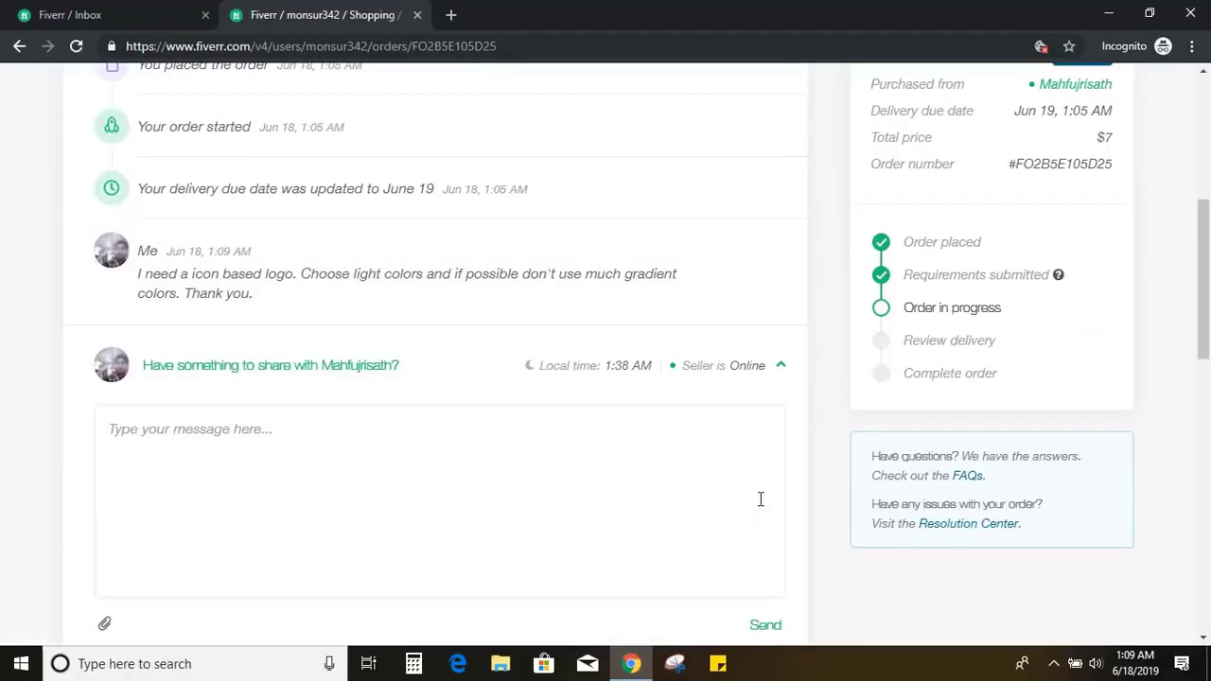
scroll(1046, 237, "up", 3)
left_click_drag(878, 280, 1122, 280)
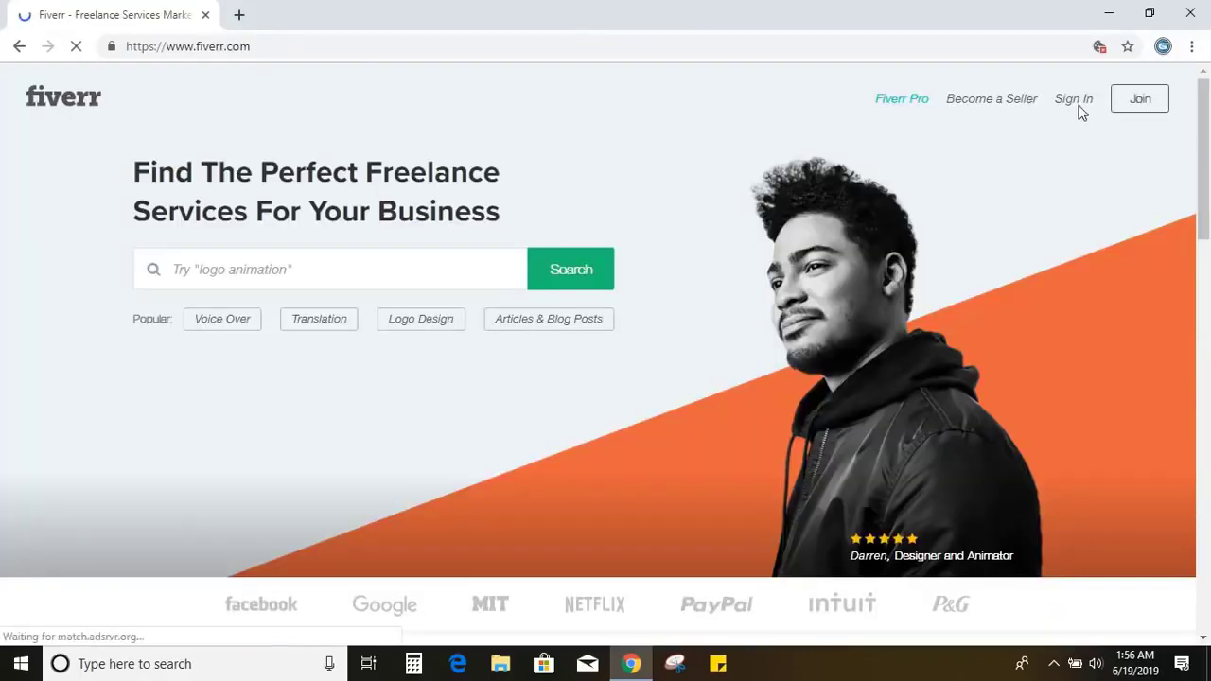
Step: Sign in to Fiverr with Facebook and open the 'delivered your order' notification
left_click(1073, 102)
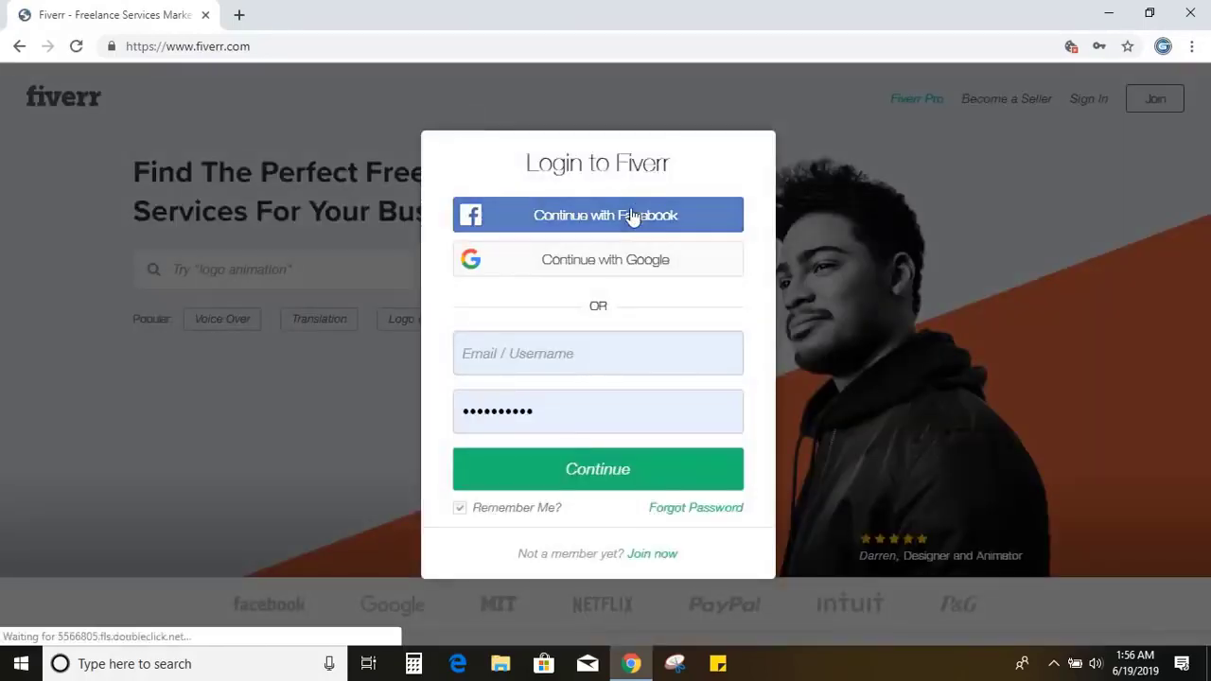
left_click(632, 216)
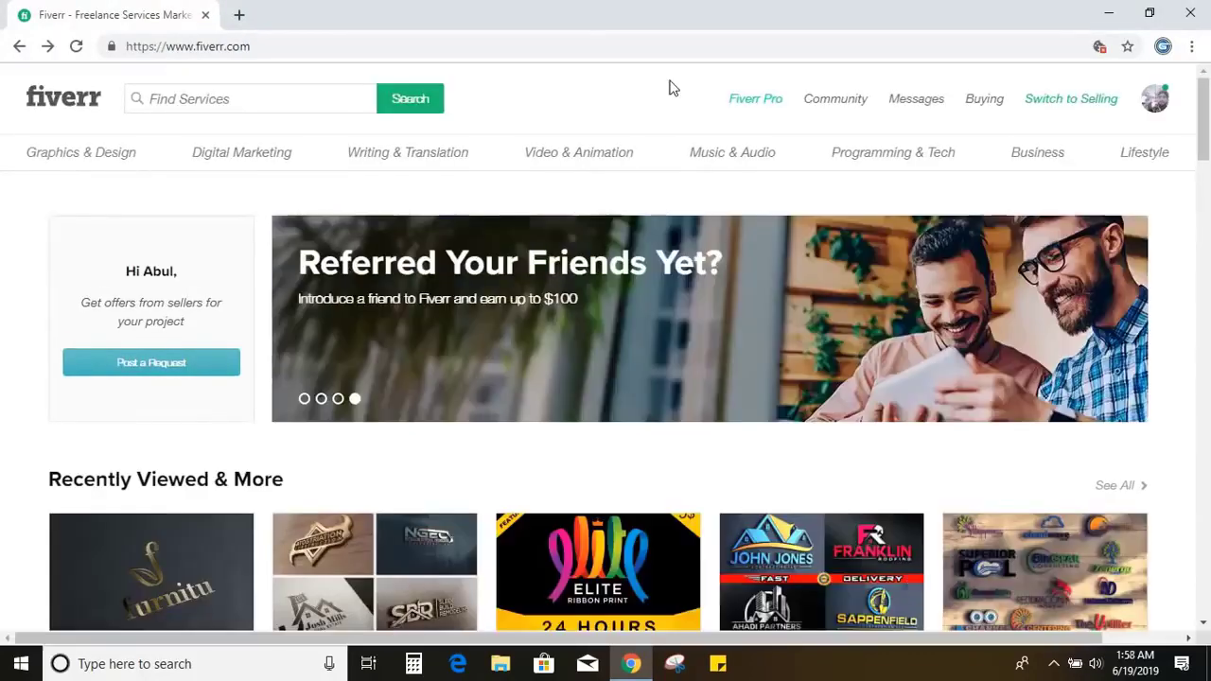
left_click(927, 102)
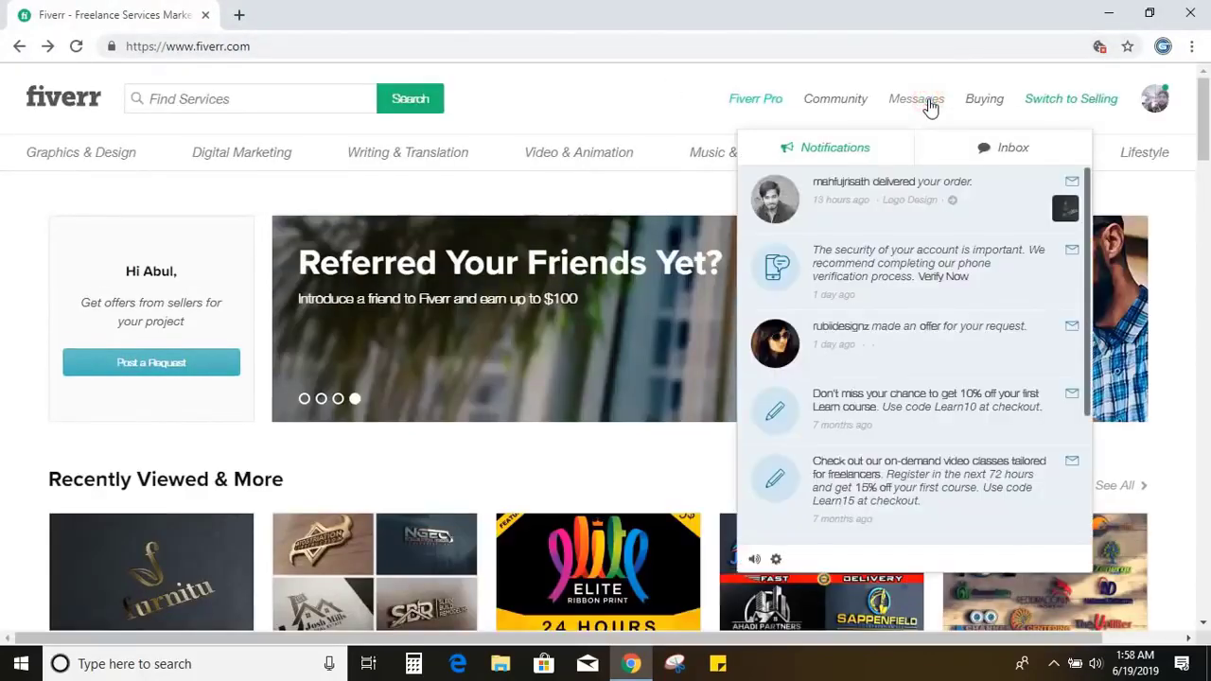
left_click(891, 186)
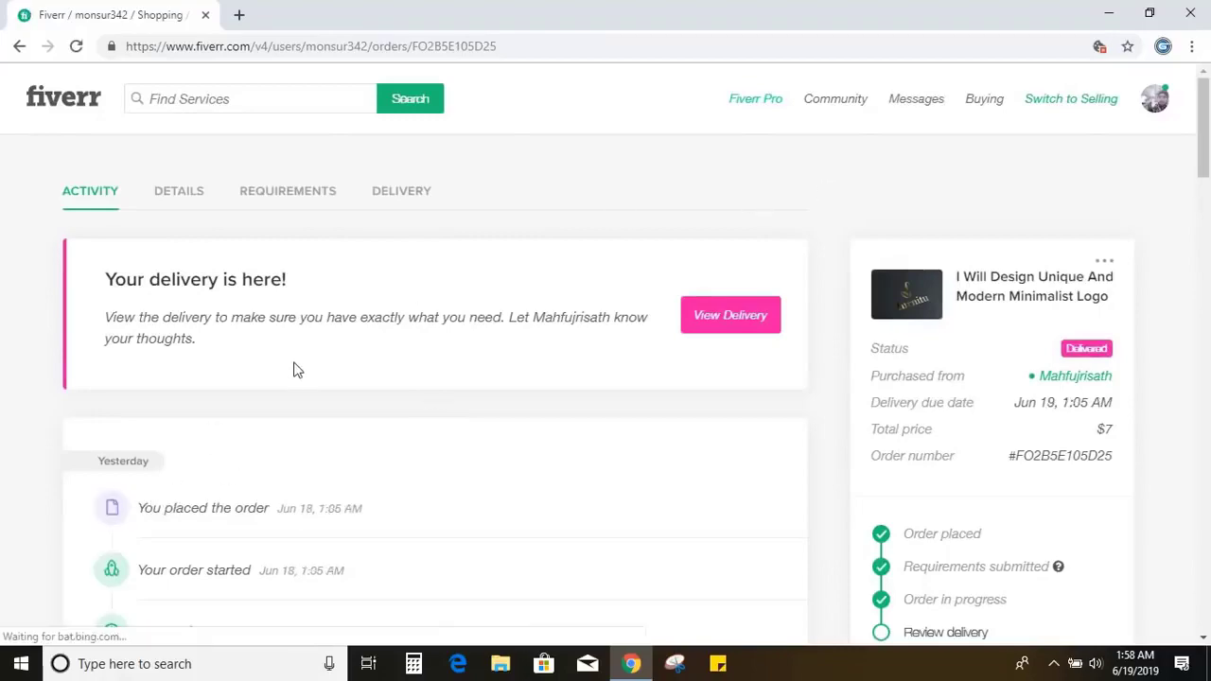
Step: Scroll down to the delivery attachments and preview the blue Graphic Island logo full size
scroll(400, 296, "down", 1)
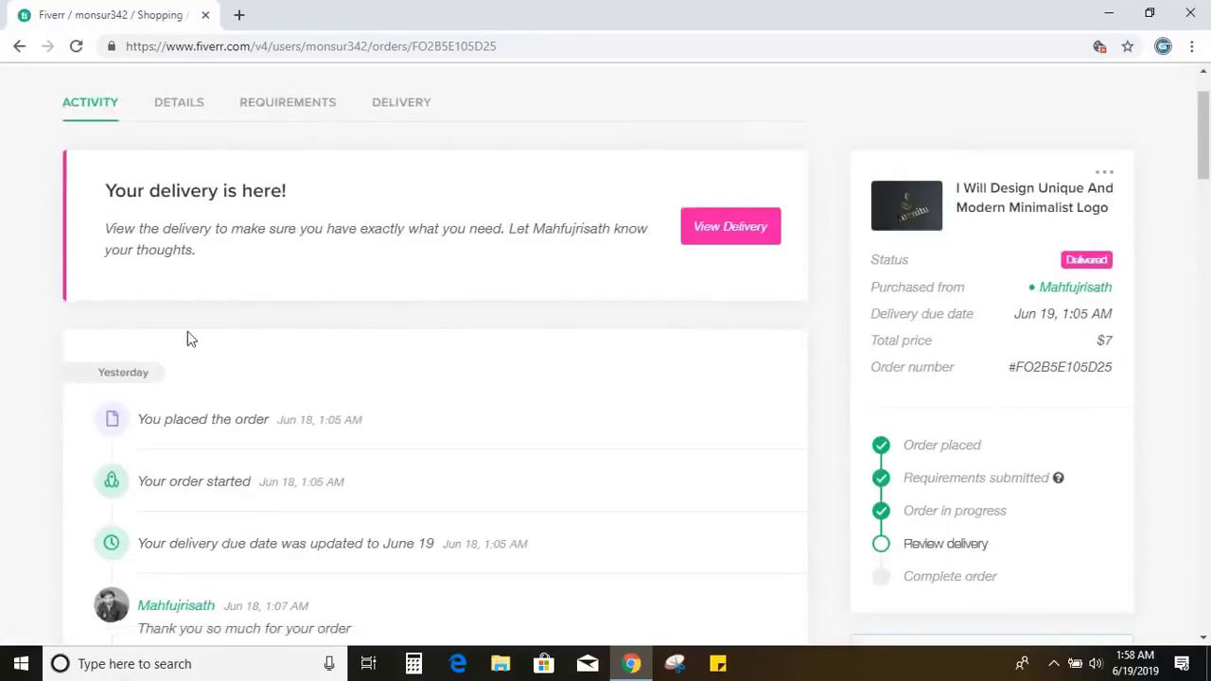
scroll(633, 413, "down", 4)
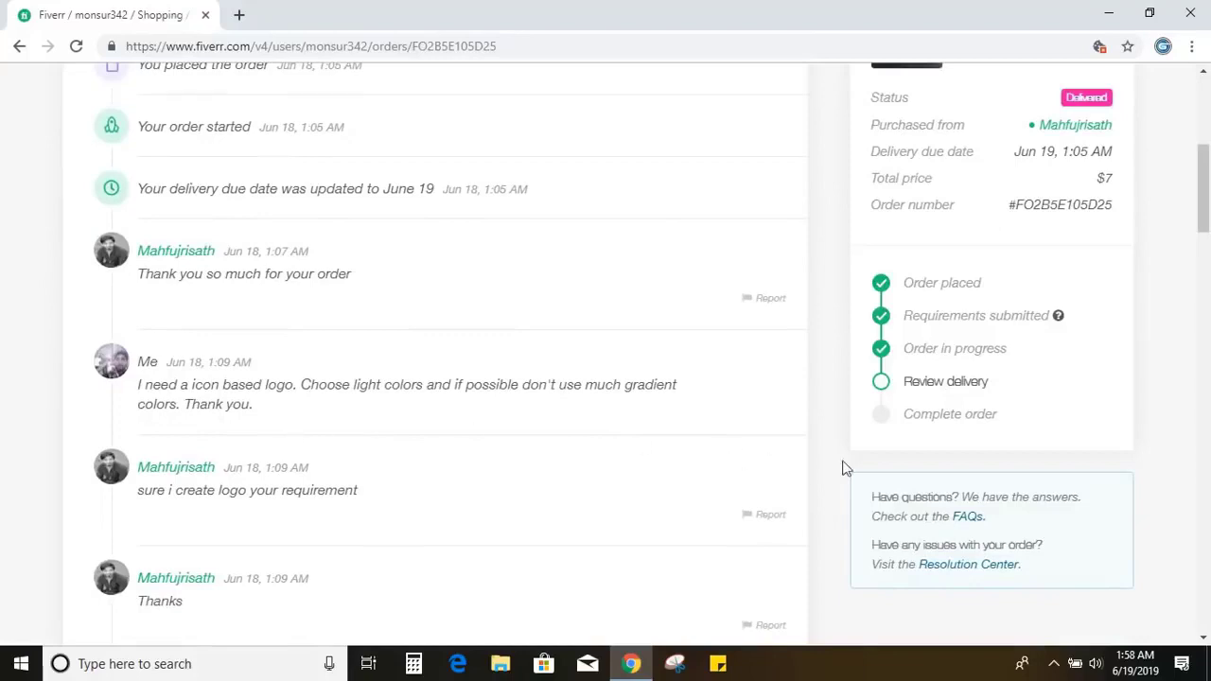
scroll(464, 459, "down", 5)
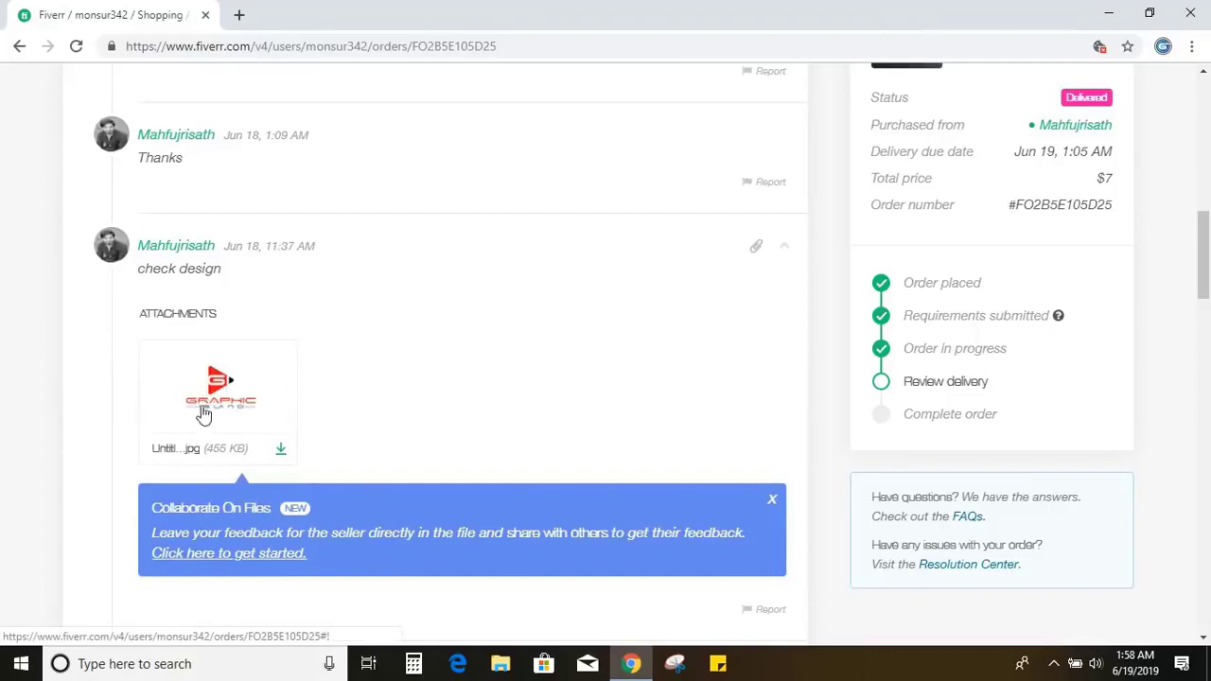
scroll(227, 424, "down", 5)
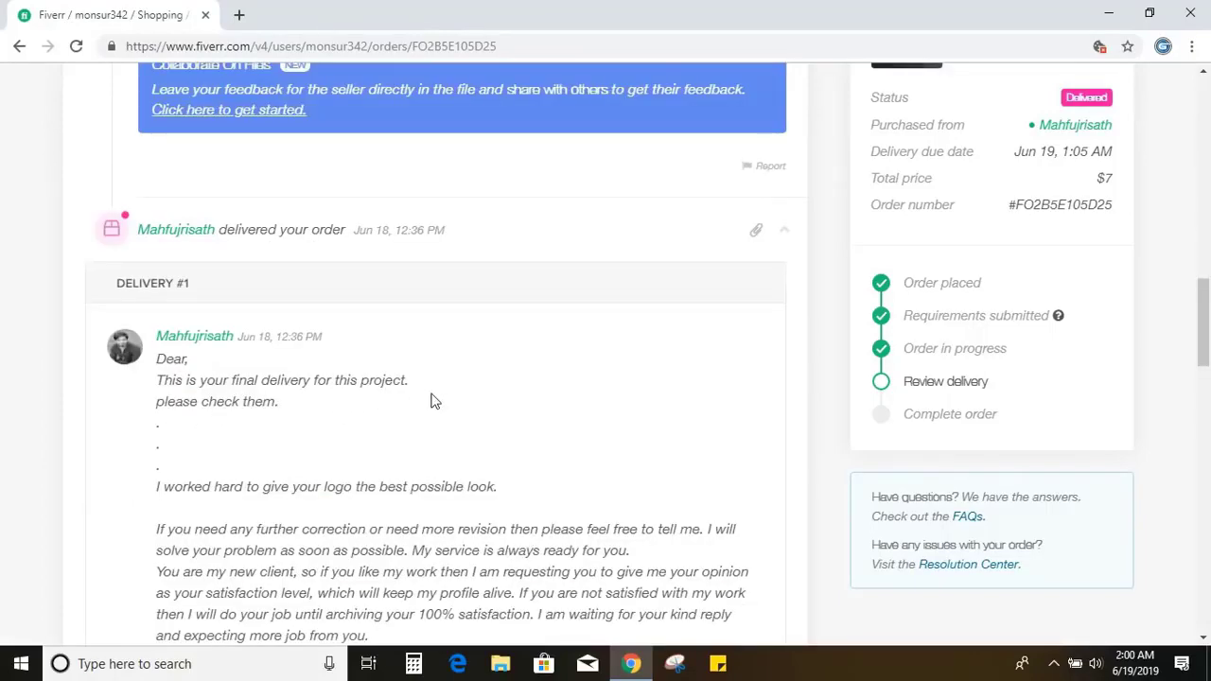
scroll(337, 455, "down", 2)
scroll(337, 455, "down", 1)
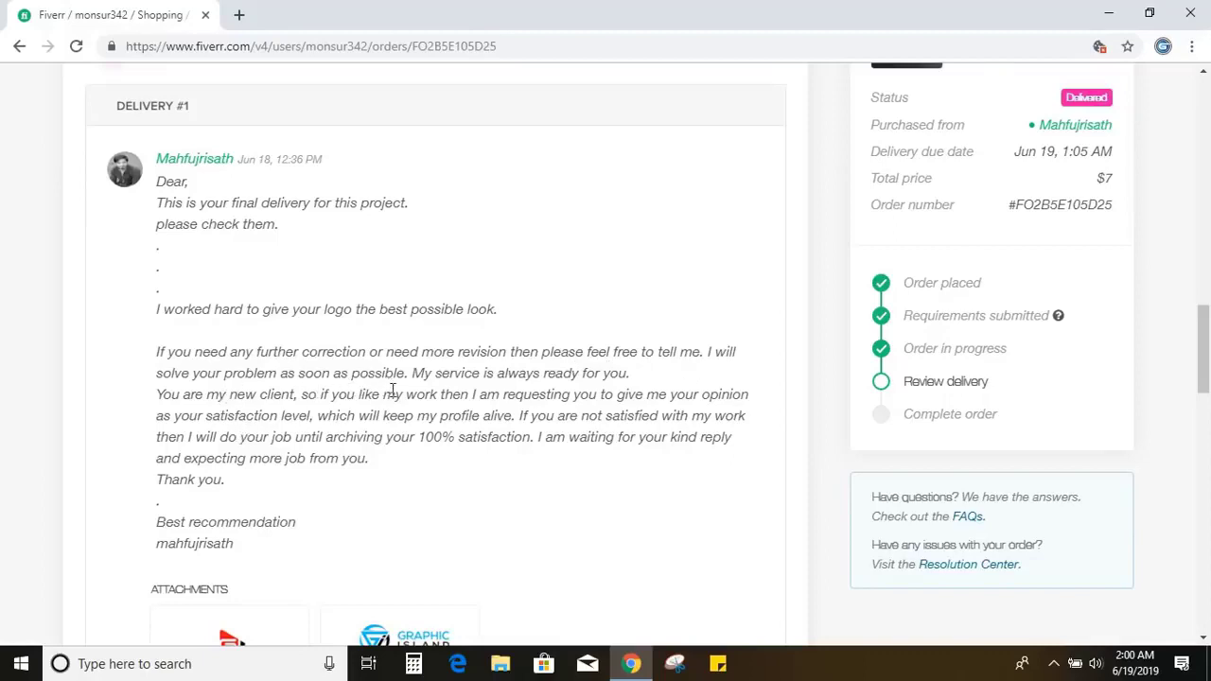
scroll(307, 402, "down", 4)
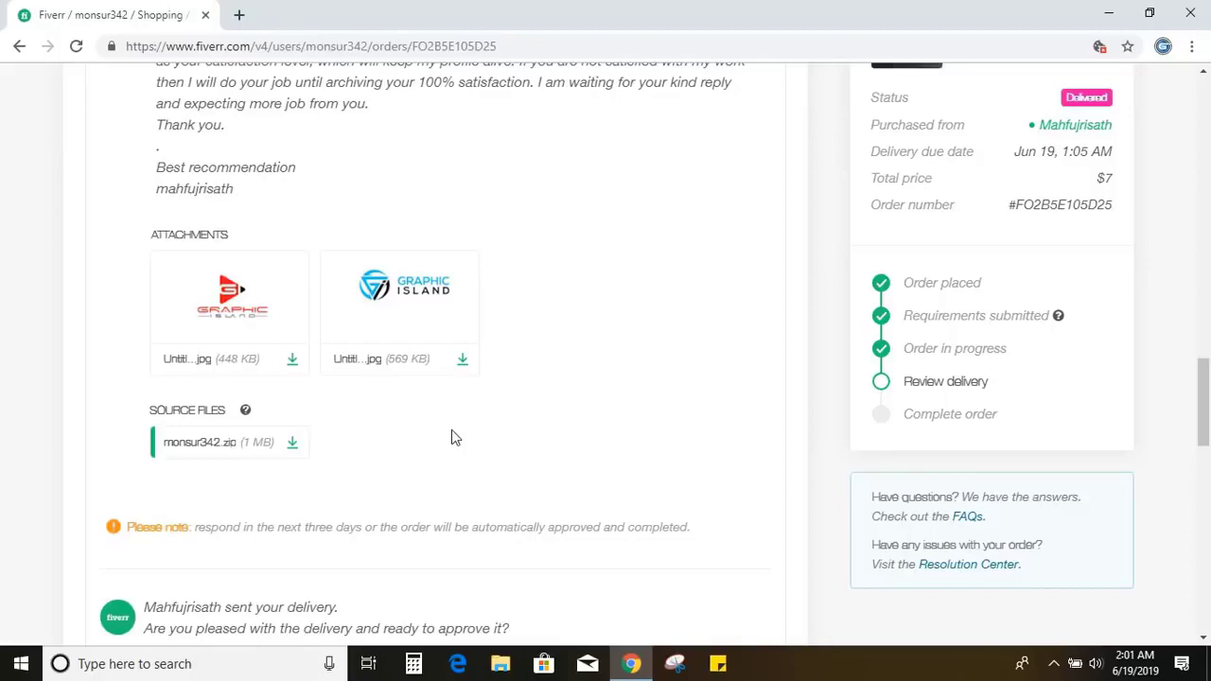
left_click(402, 303)
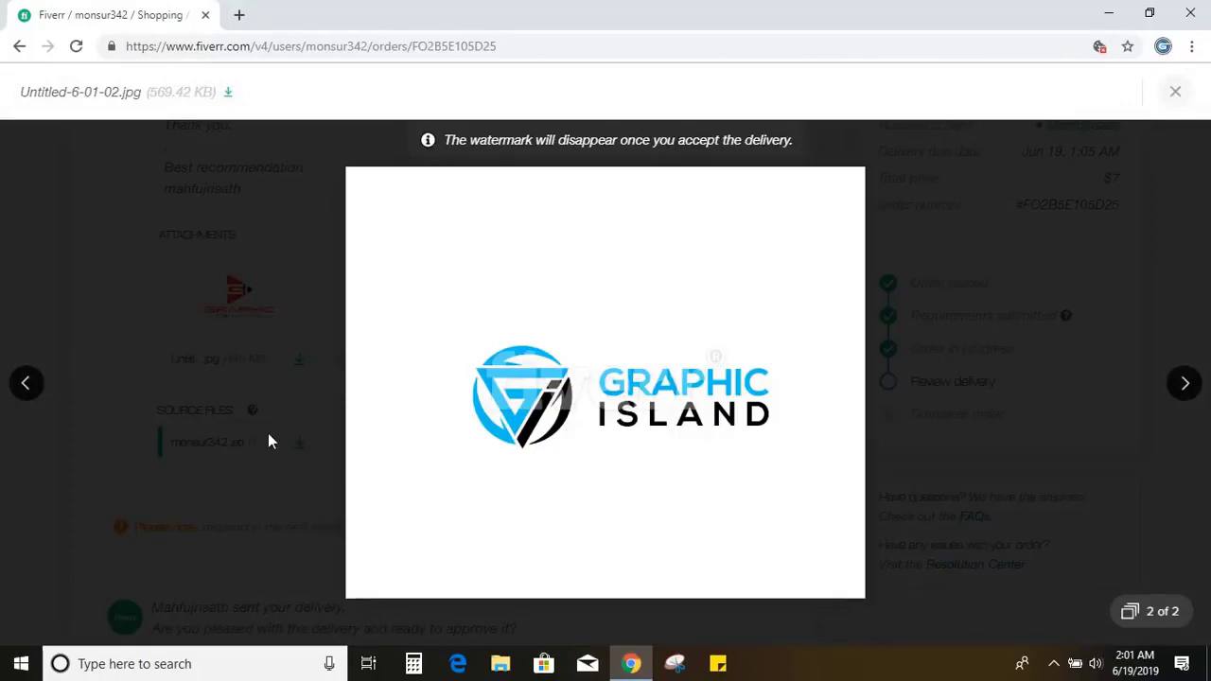
Step: Compare the red and blue Graphic Island logo previews, then close the lightbox
left_click(33, 390)
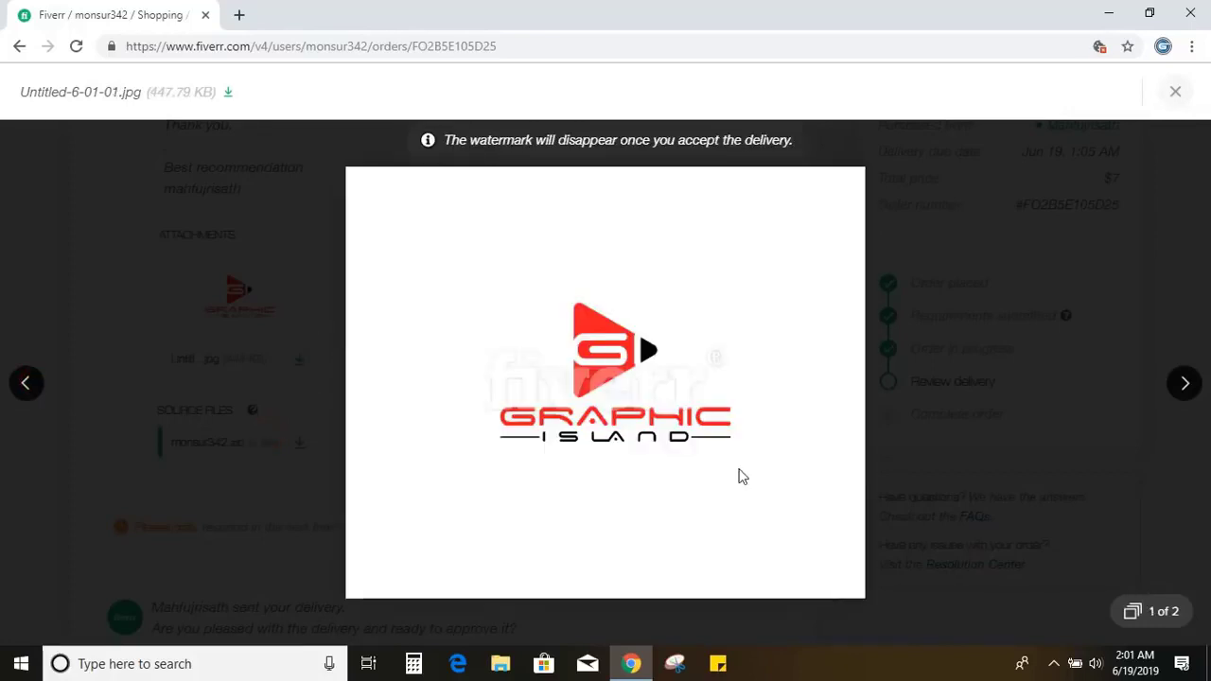
left_click(1186, 383)
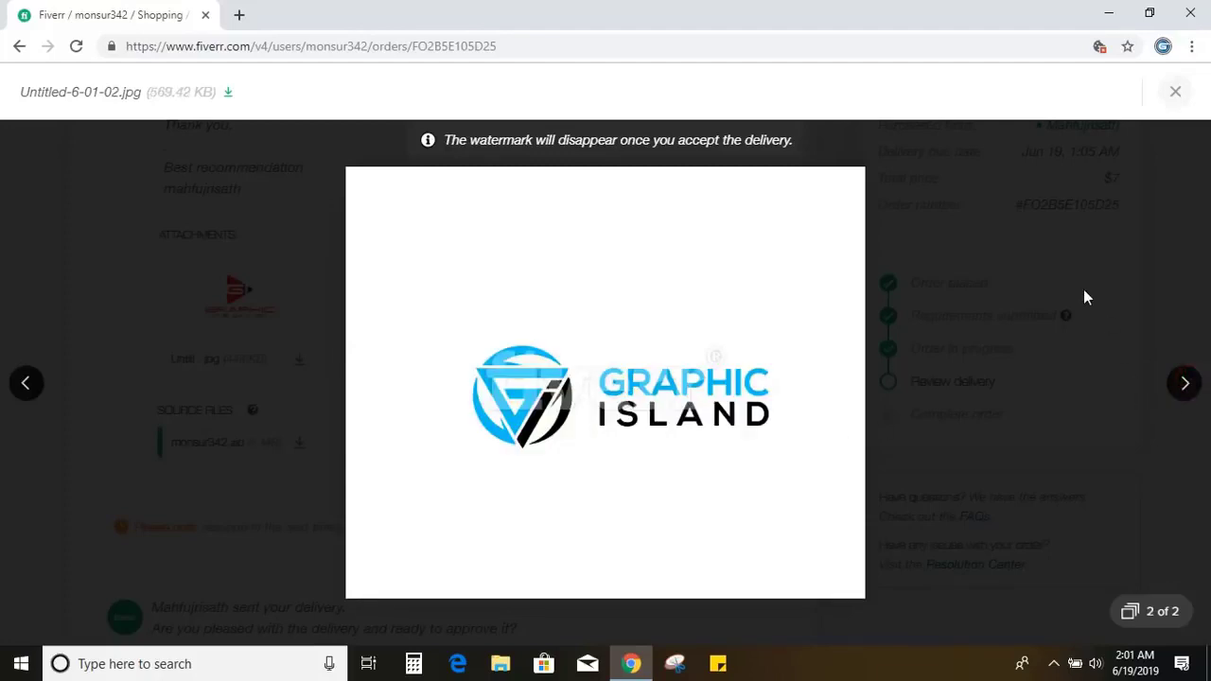
left_click(1085, 297)
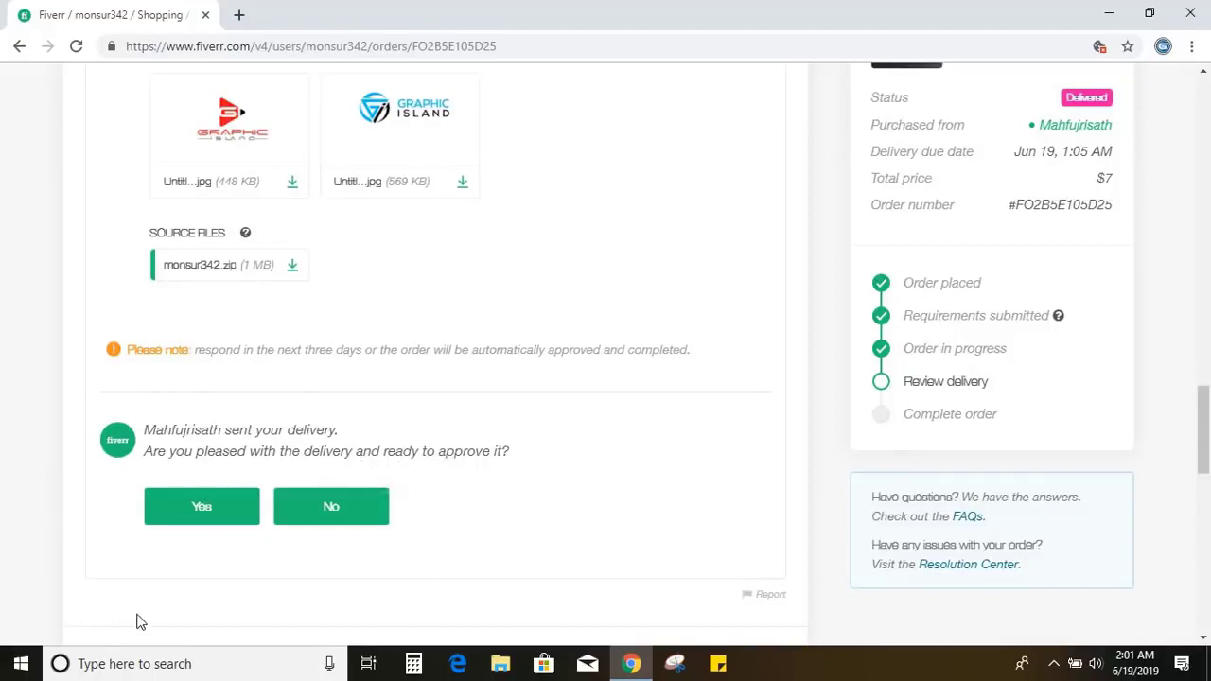
Step: Answer Yes to the approval question and confirm Approve Final Delivery
scroll(558, 432, "up", 2)
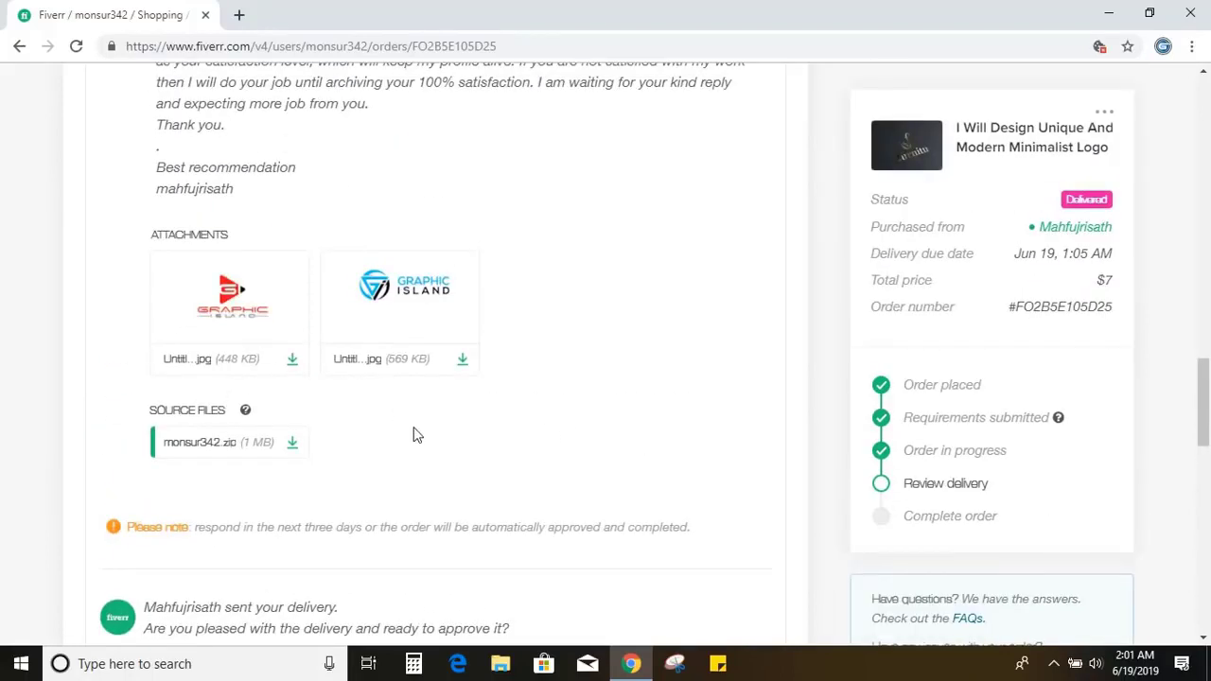
scroll(293, 522, "down", 3)
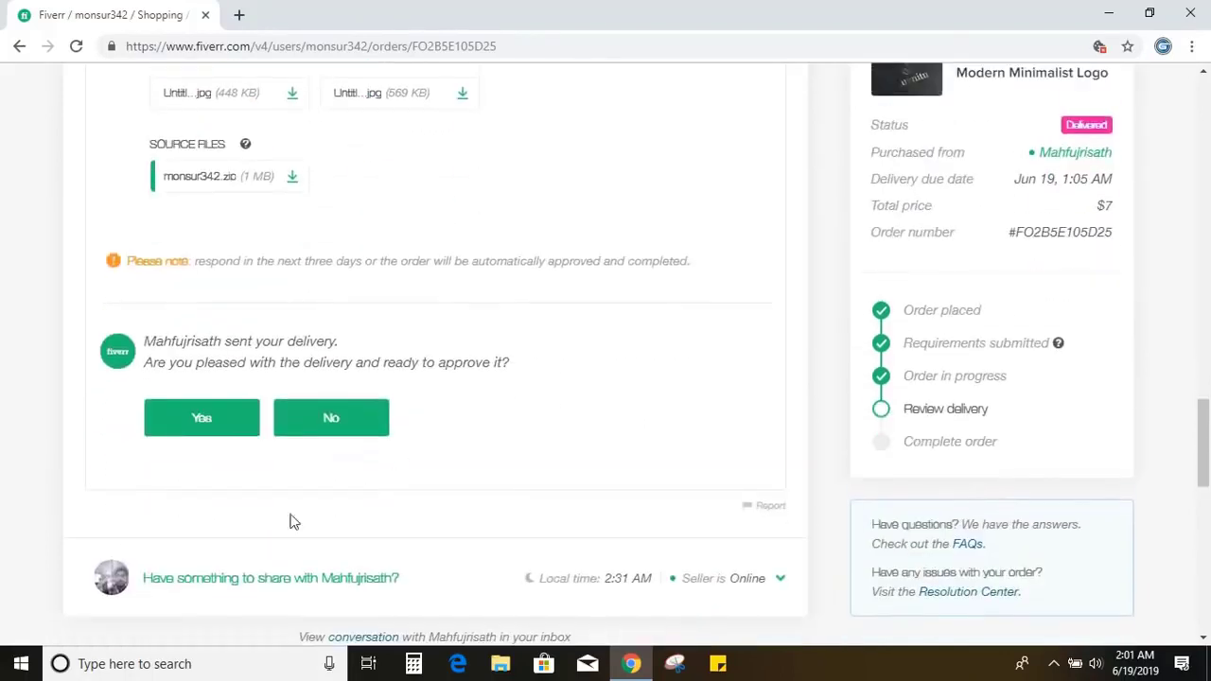
left_click(203, 422)
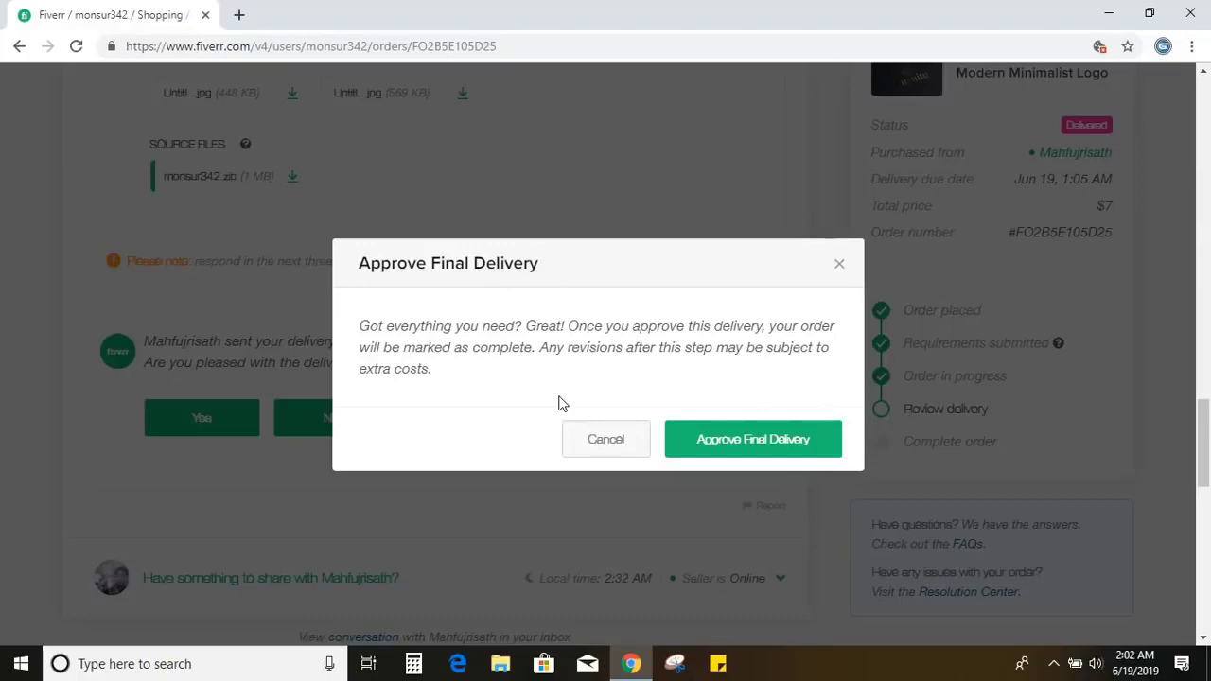
left_click(747, 445)
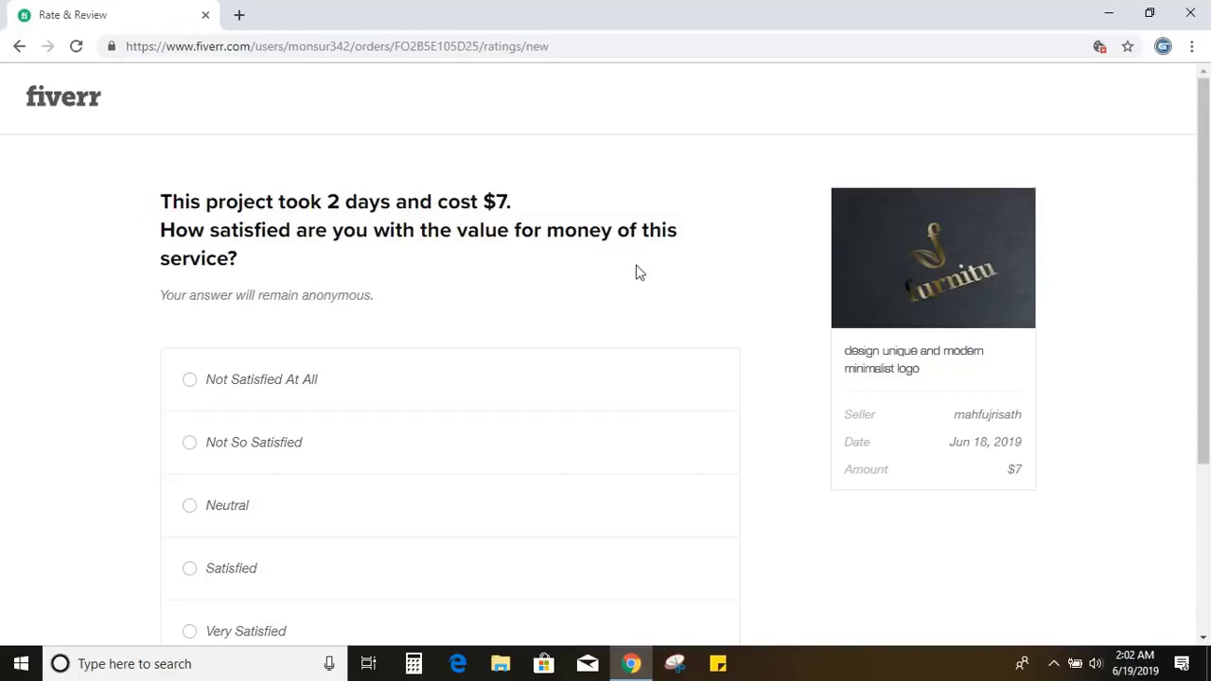
Step: Rate the value Very Satisfied and give five stars for communication, Service as Described and Buy Again
scroll(635, 275, "down", 3)
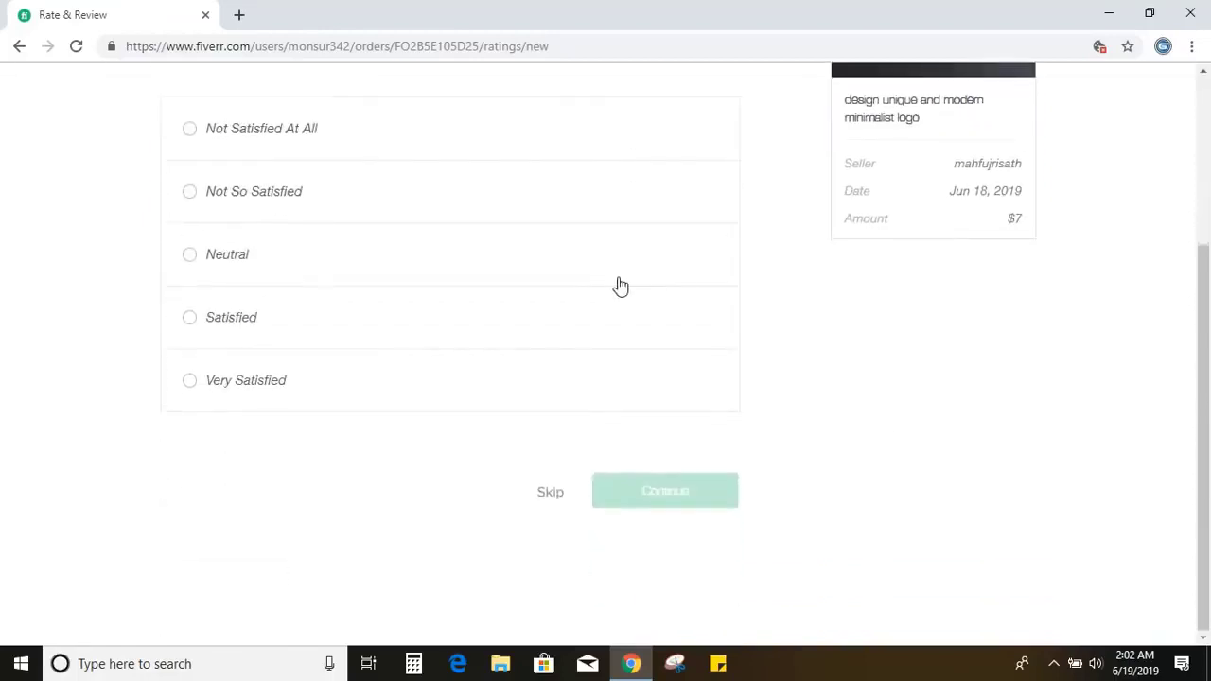
left_click(190, 382)
left_click(680, 492)
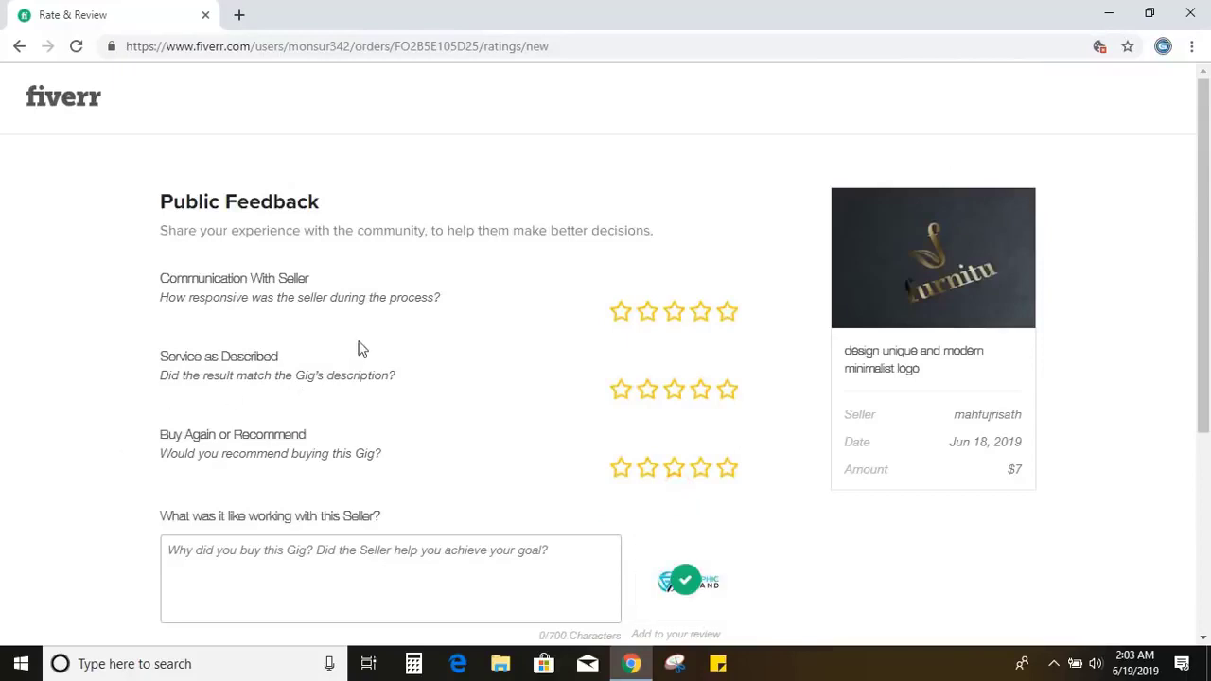
left_click(727, 311)
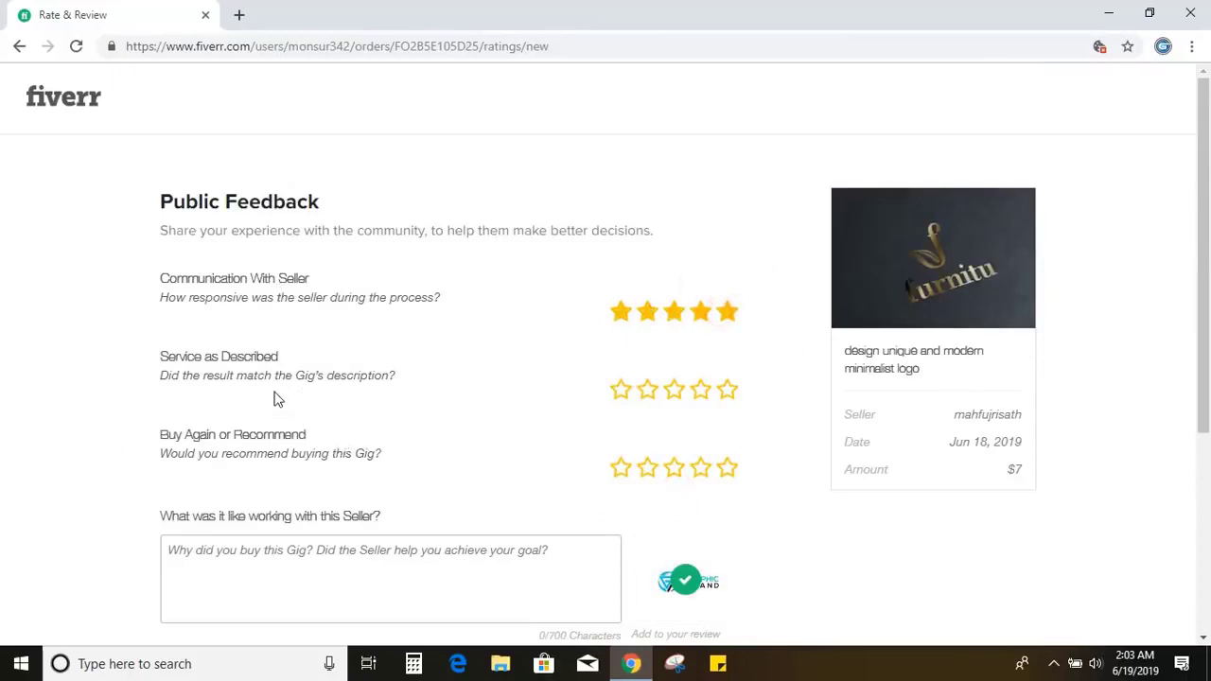
left_click(726, 389)
scroll(460, 397, "down", 3)
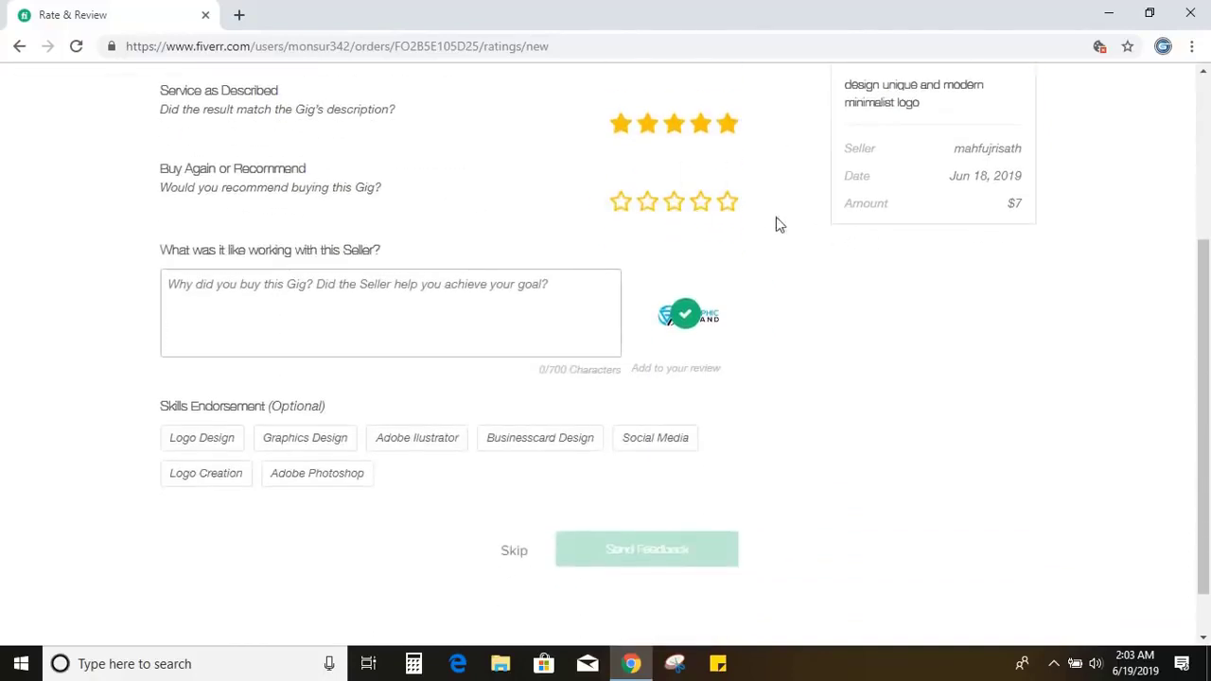
left_click(726, 201)
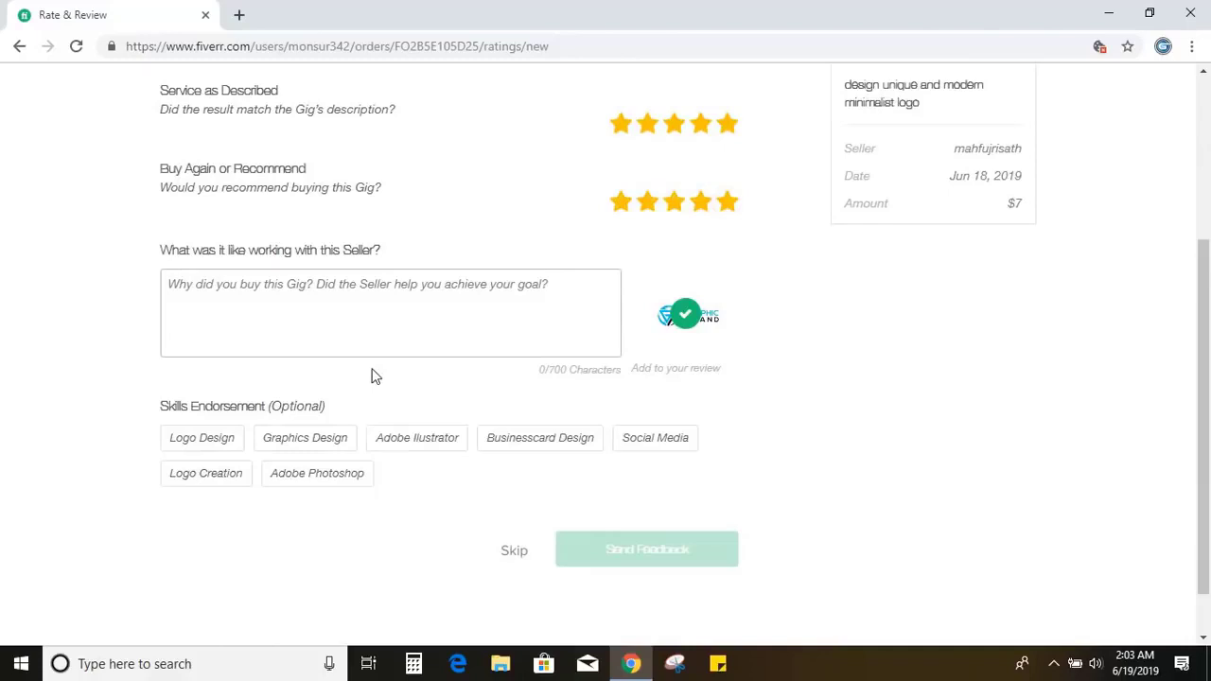
Step: Paste the review praising the professional logo design, send the feedback, and choose Later for tipping
left_click(337, 316)
type("Delivered in timely manner, communication was good. Provided highly professional logo design. I really recommend him for his great services.")
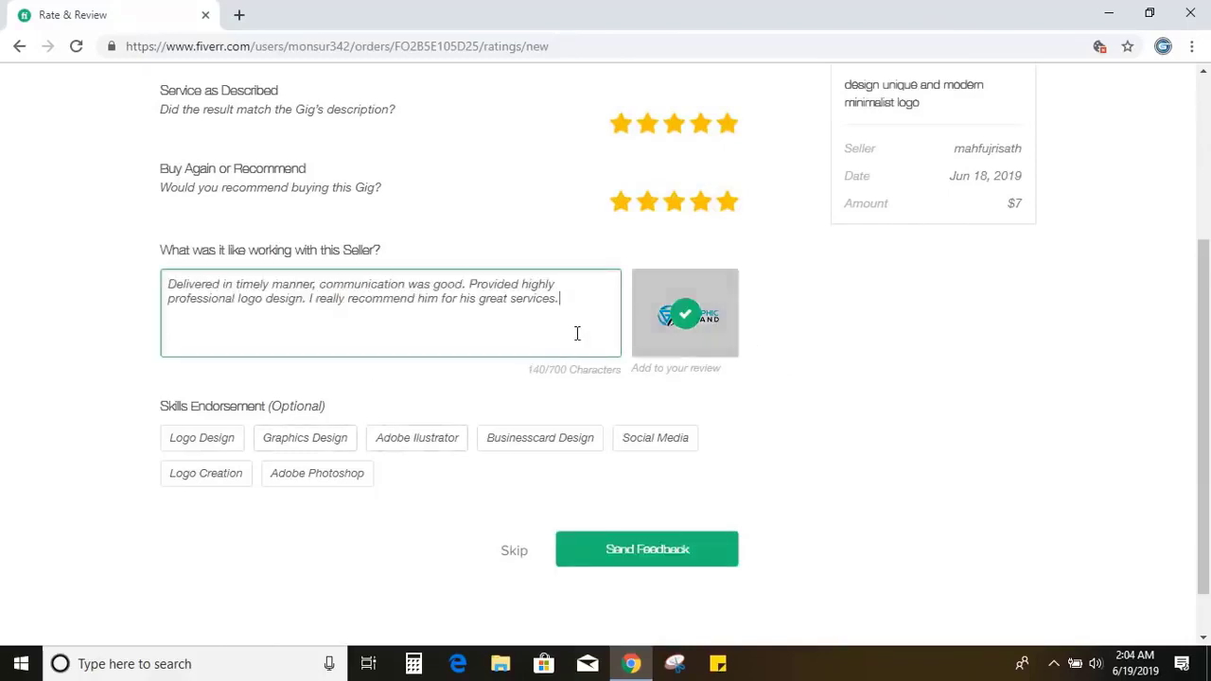
left_click_drag(572, 302, 141, 273)
left_click(435, 340)
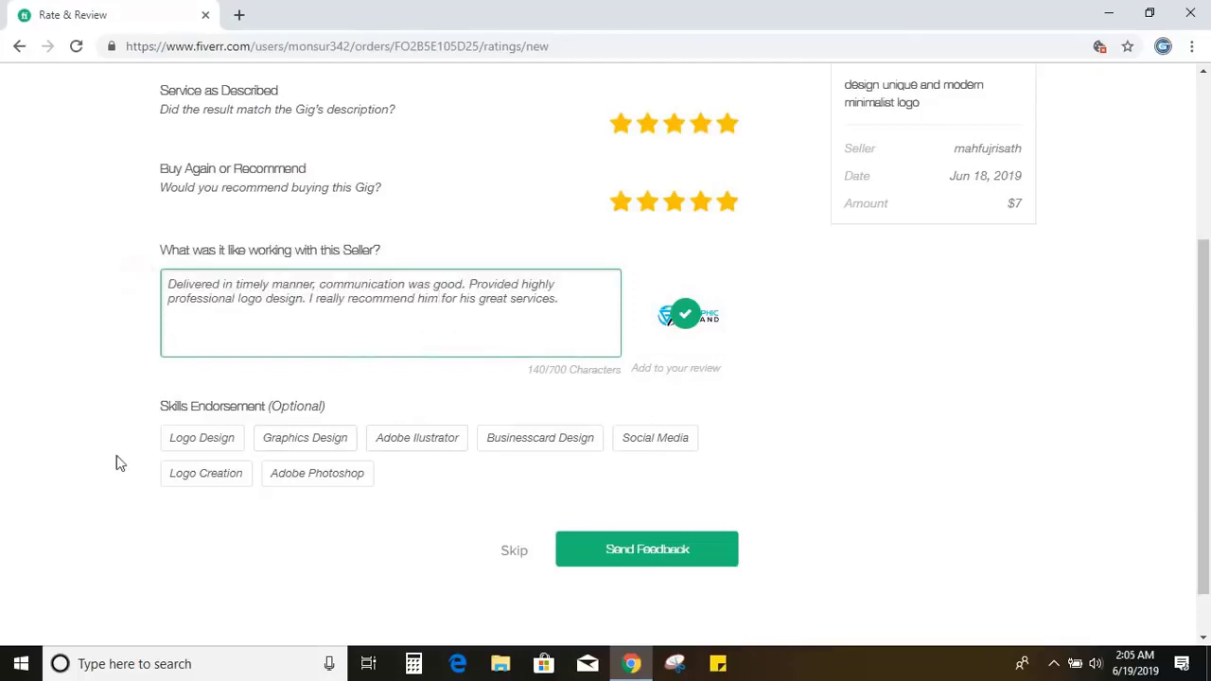
scroll(859, 514, "down", 1)
scroll(859, 513, "up", 2)
scroll(767, 513, "down", 2)
scroll(767, 514, "down", 1)
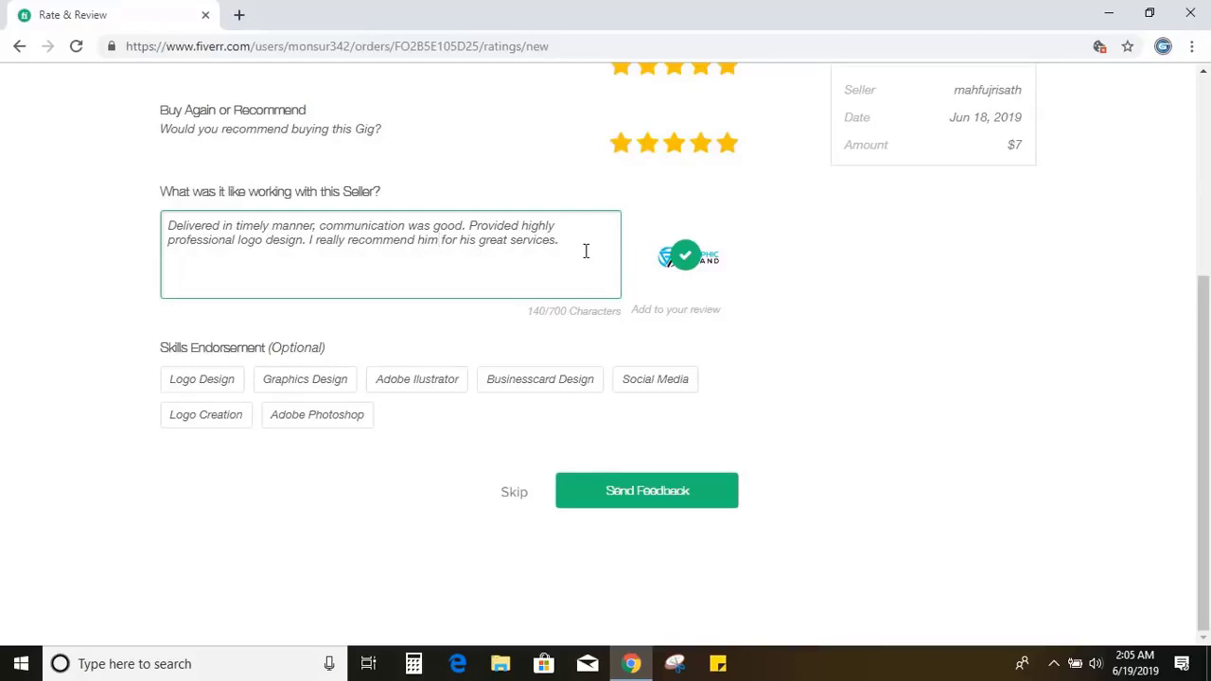
left_click(643, 494)
left_click(541, 453)
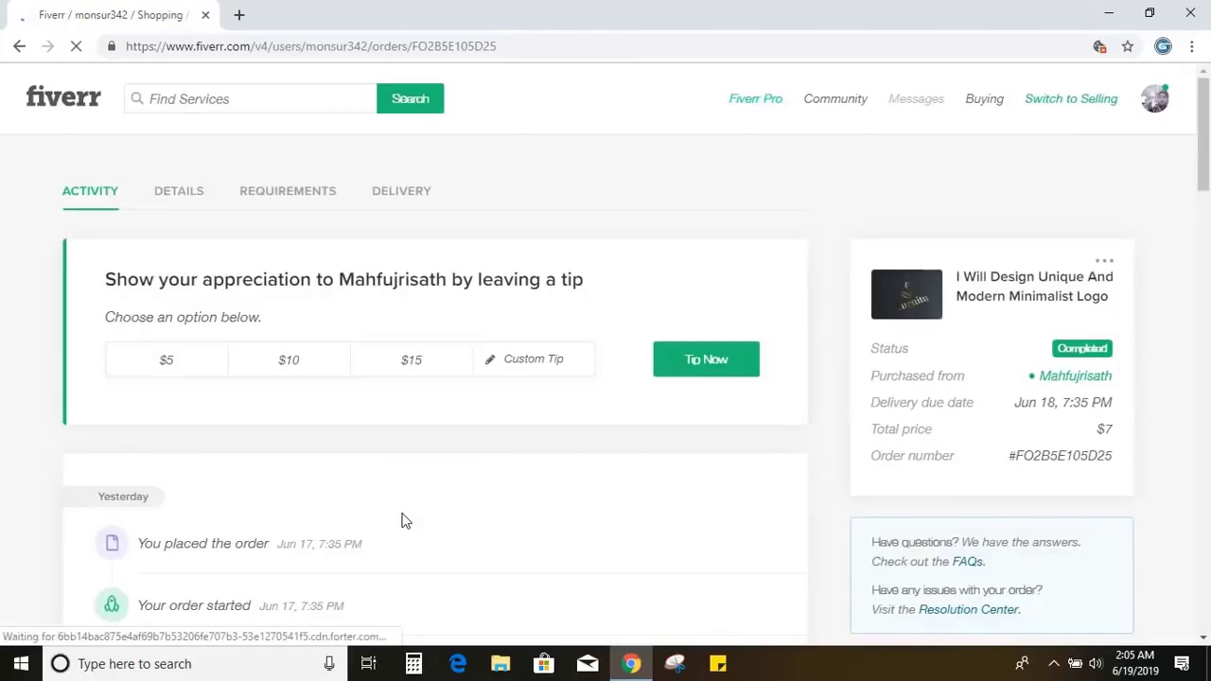
Step: Download monsur342.zip from Source Files and open the extracted Untitled-6.ai in Illustrator
scroll(578, 485, "down", 2)
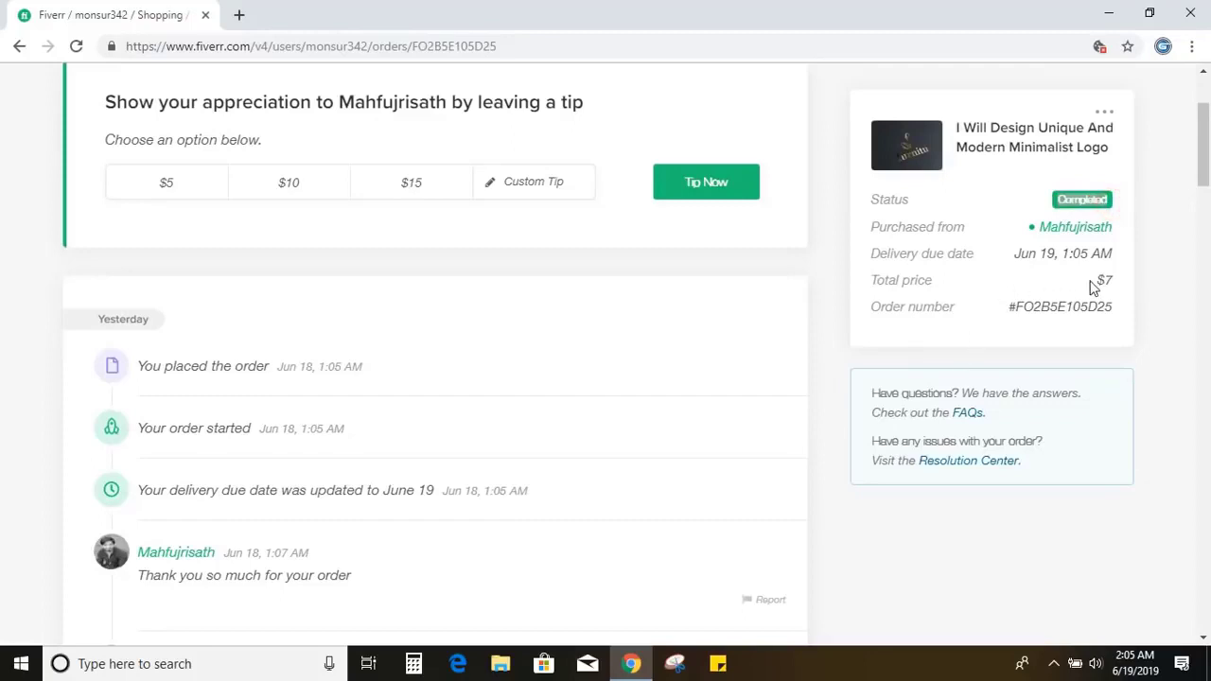
scroll(610, 437, "down", 1)
scroll(610, 438, "down", 7)
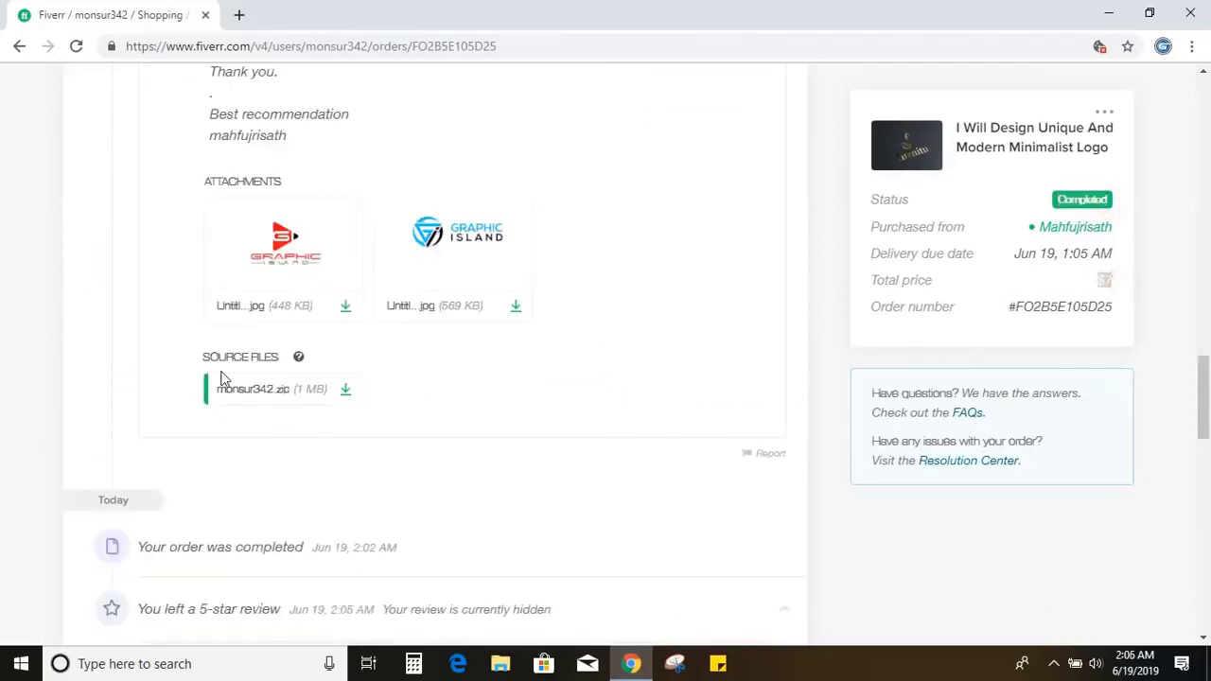
left_click_drag(204, 355, 271, 351)
left_click(318, 445)
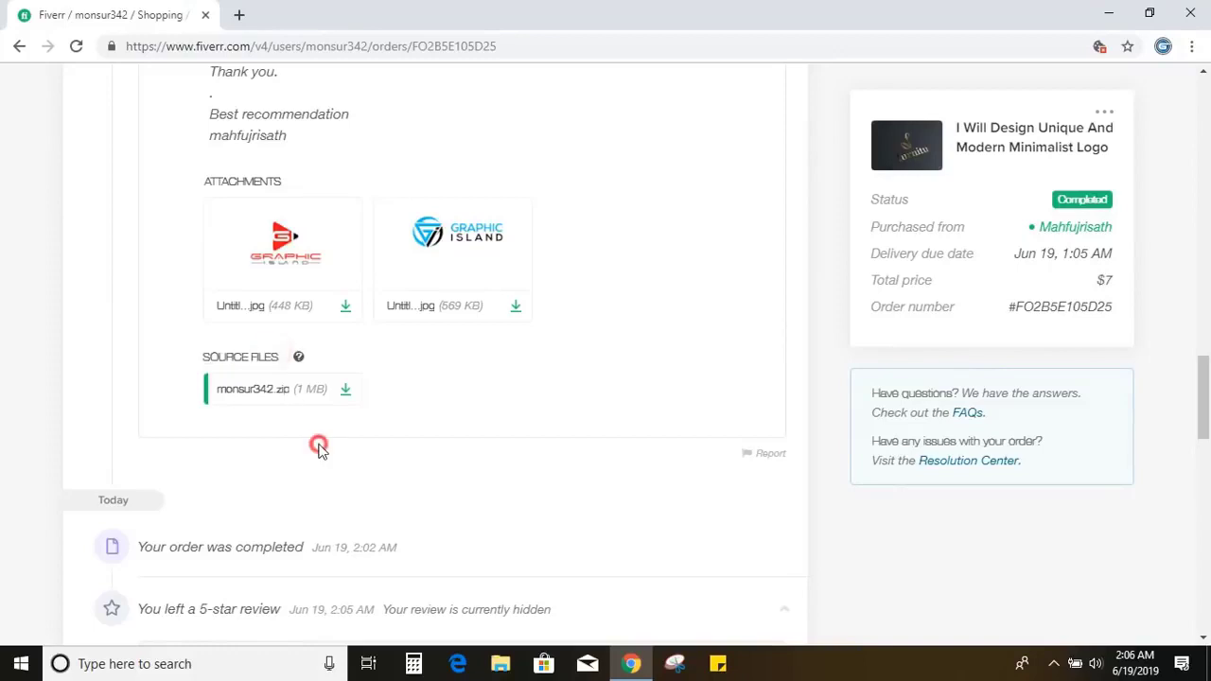
left_click(347, 394)
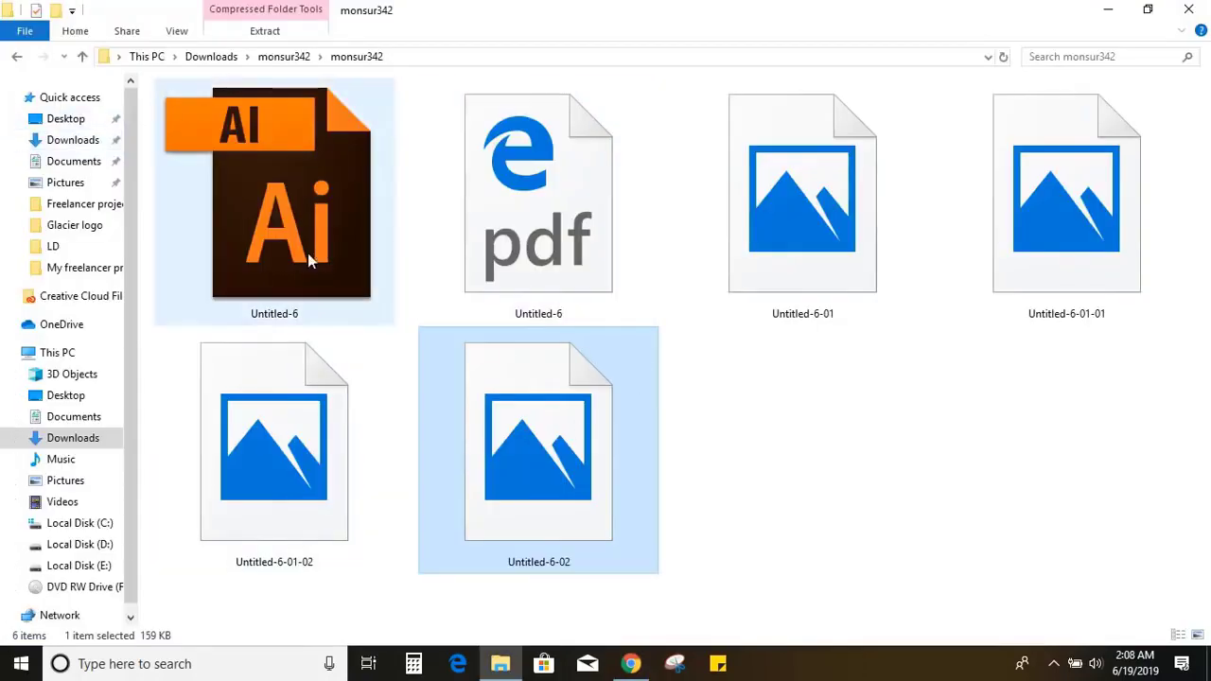
double_click(296, 212)
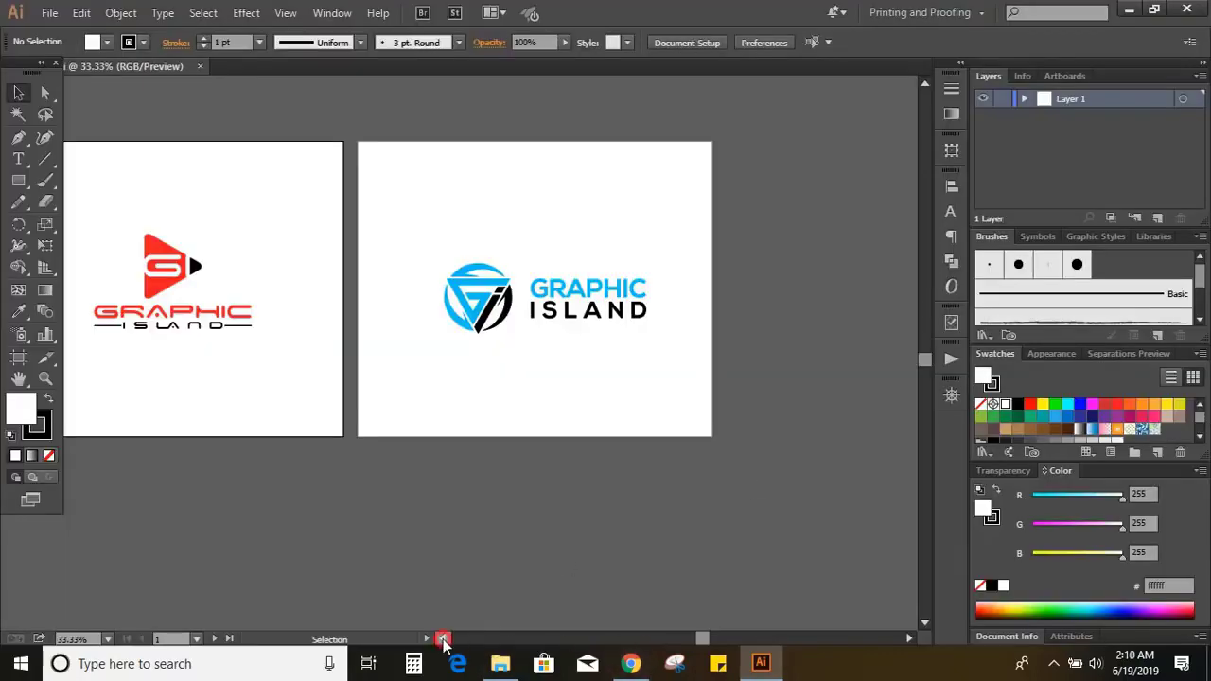
Step: Center both logo artboards, zoom to 66.67%, and bring the whole red logo into view
left_click(443, 640)
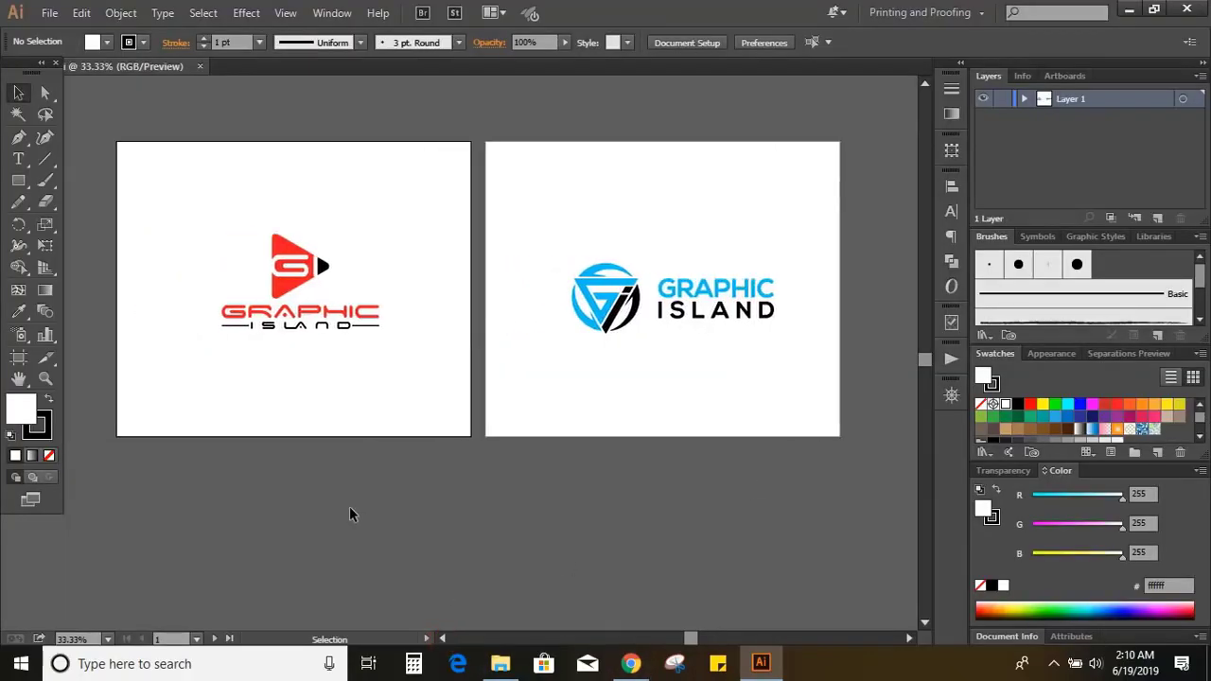
key("ctrl+plus")
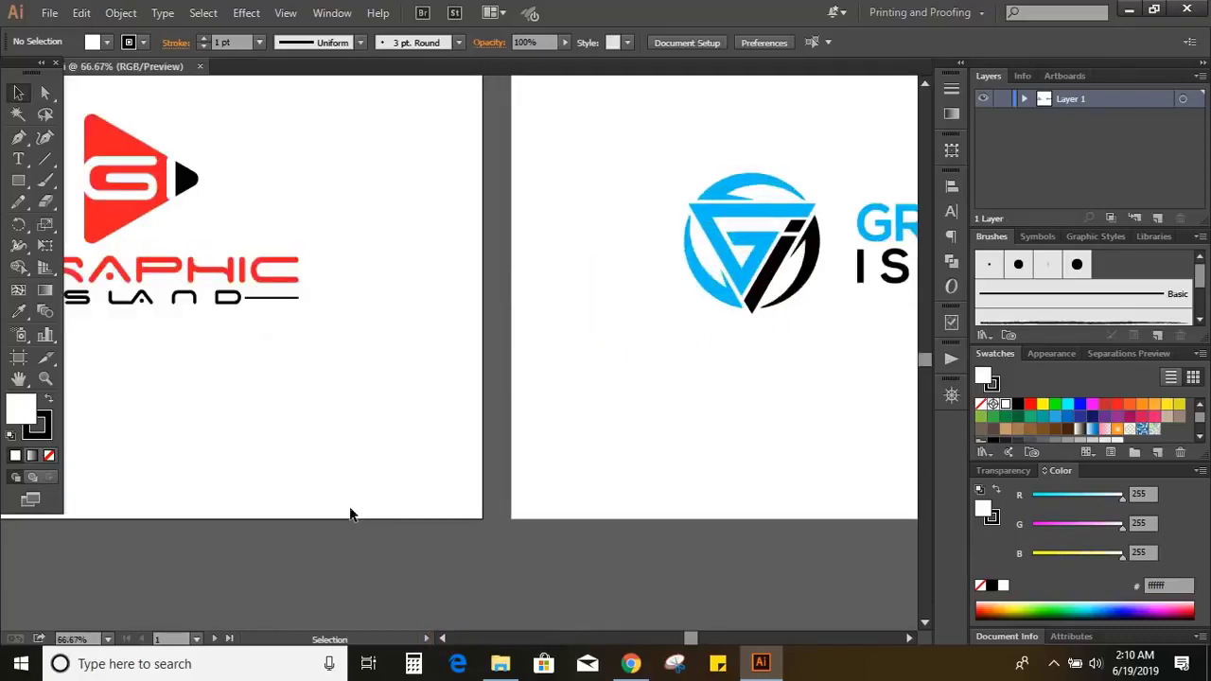
left_click(439, 640)
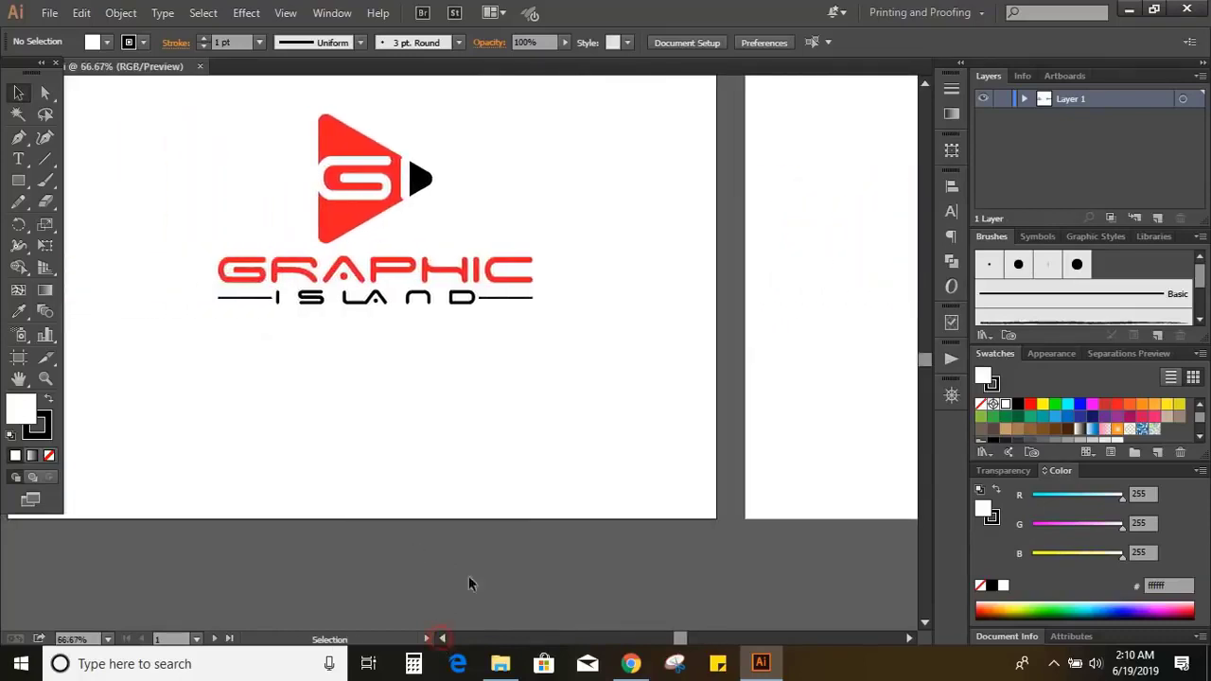